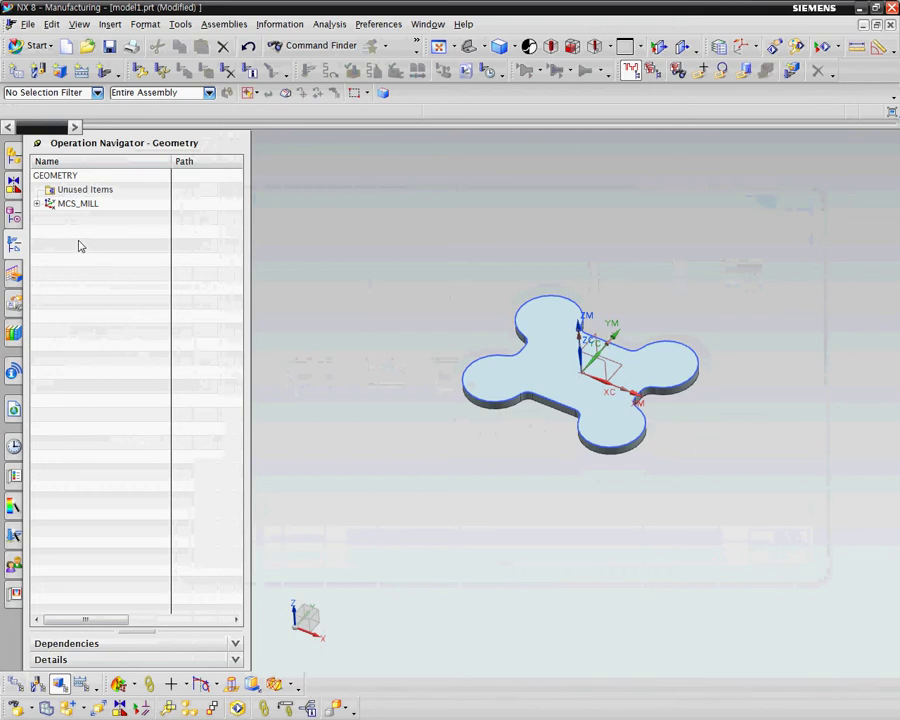
- Keep the dynamic orientation of the MCS_MILL machine coordinate system and set its safe clearance distance to 50
double_click(70, 204)
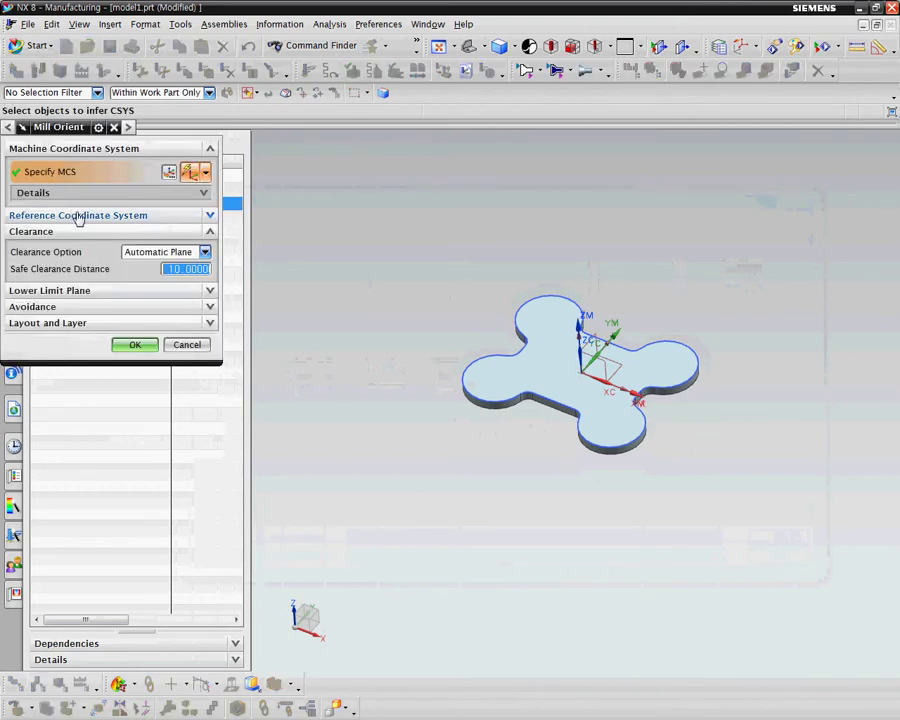
click(189, 173)
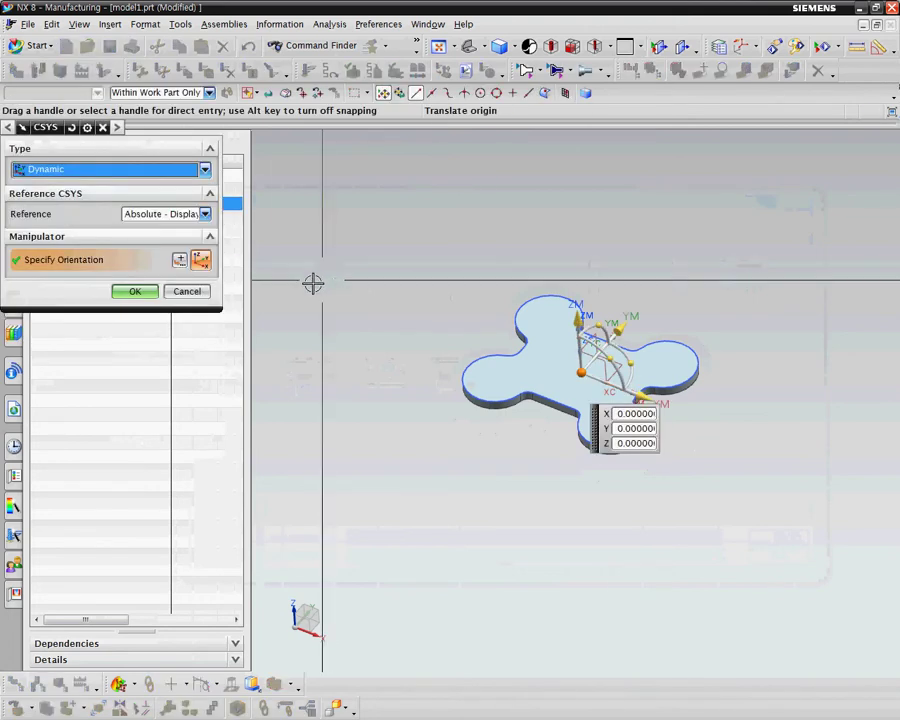
click(136, 291)
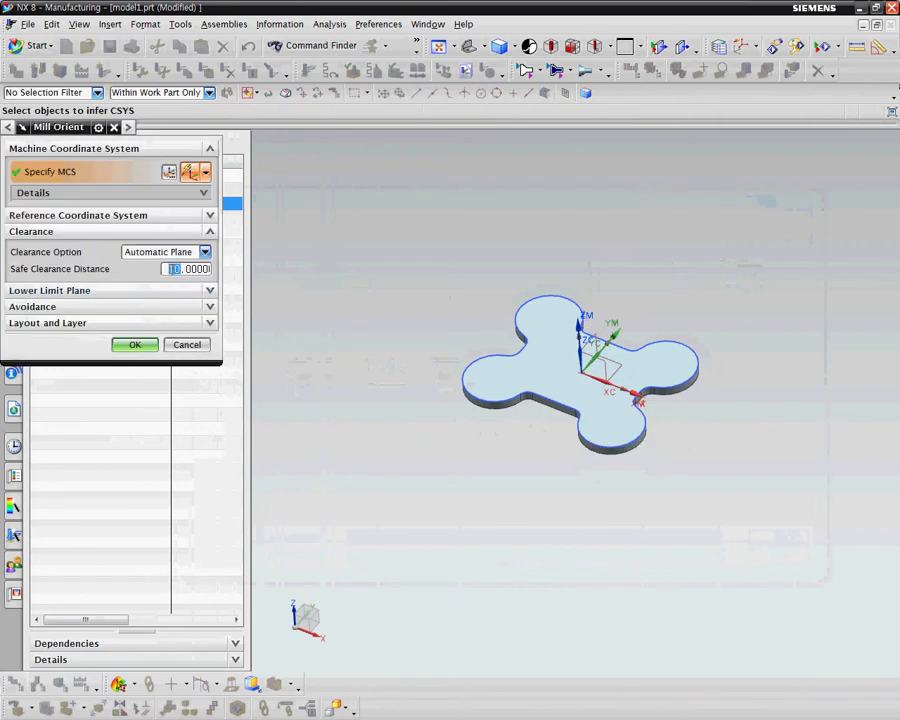
text(50)
click(135, 344)
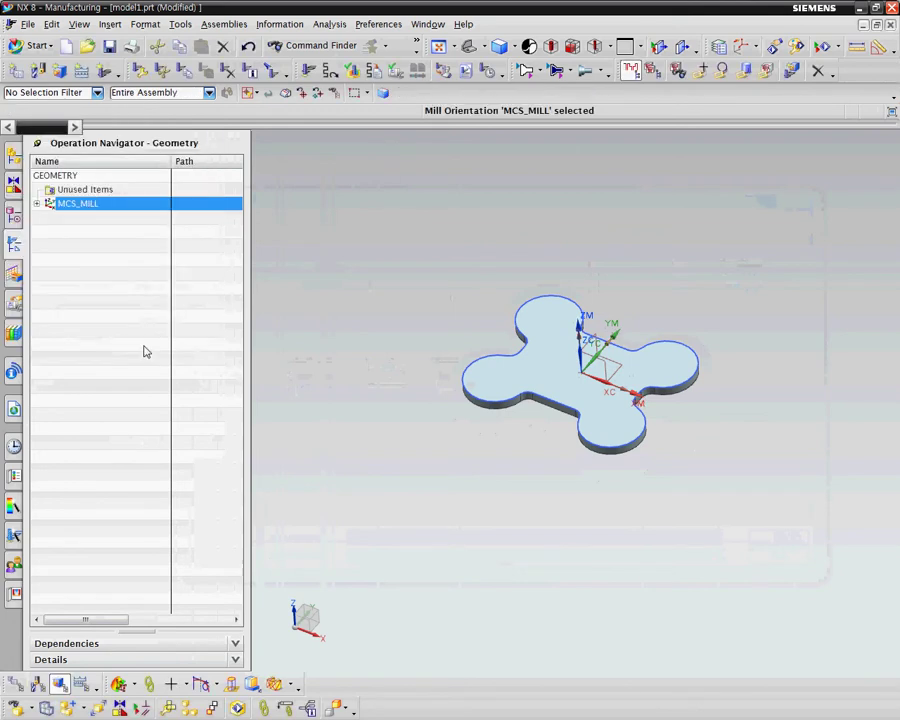
- Assign the four-lobed solid body as the part geometry of the WORKPIECE under MCS_MILL
click(37, 204)
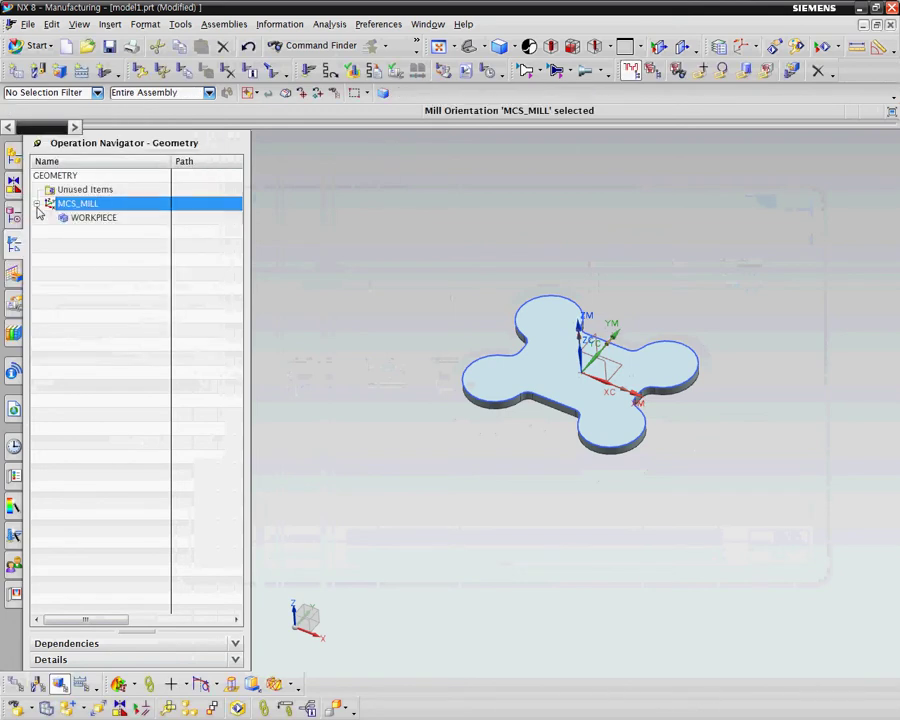
double_click(94, 219)
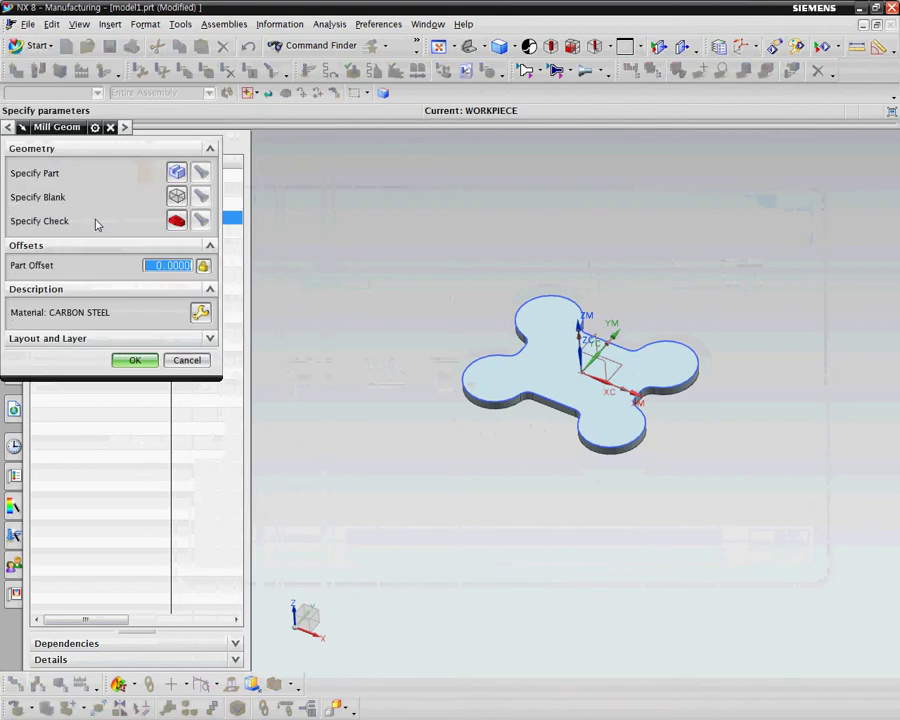
click(176, 172)
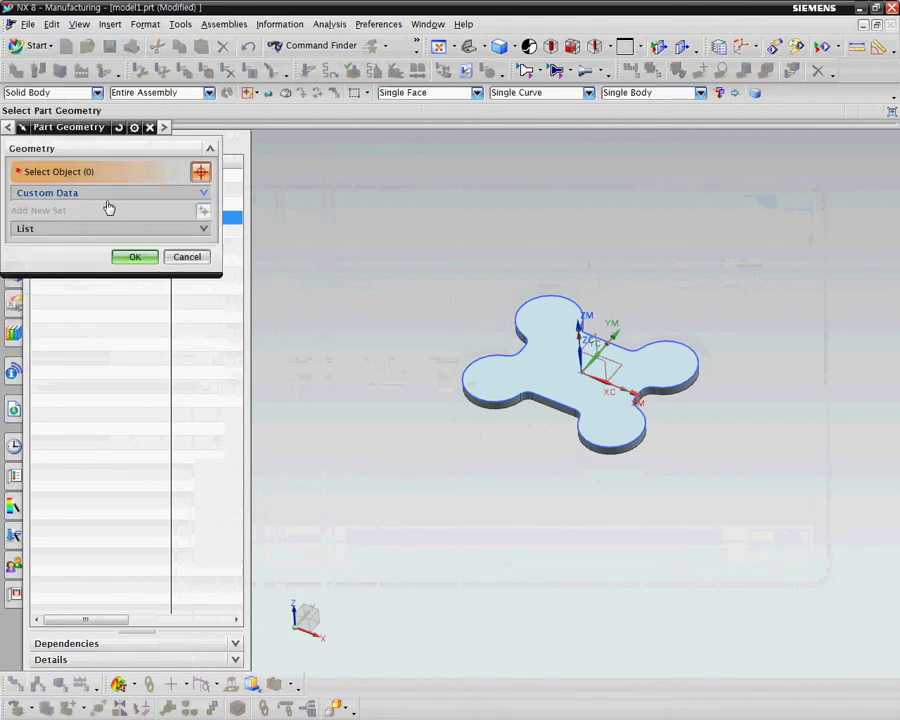
click(554, 367)
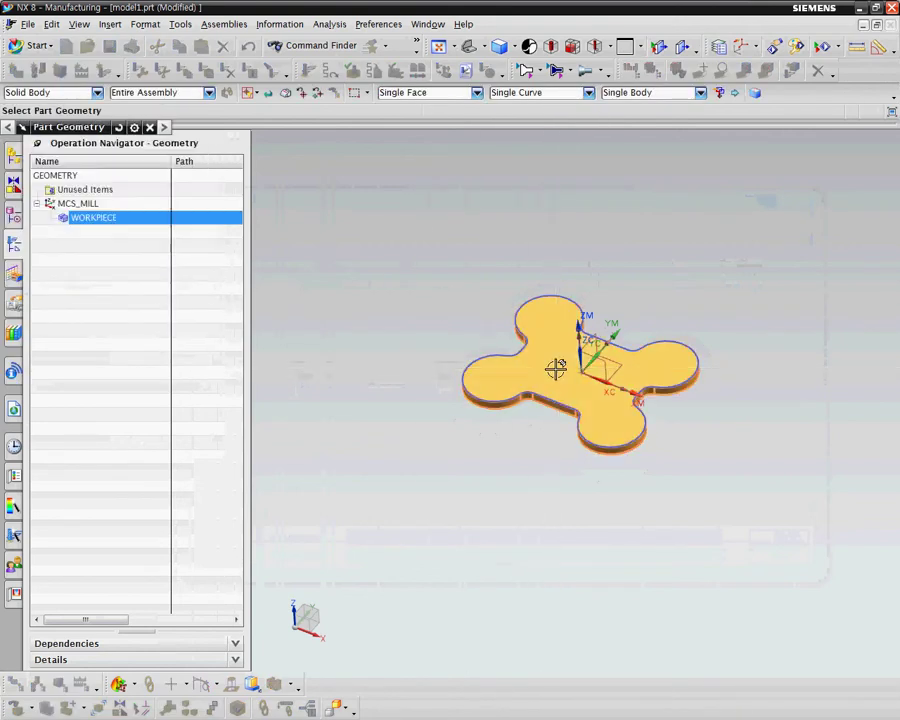
click(136, 274)
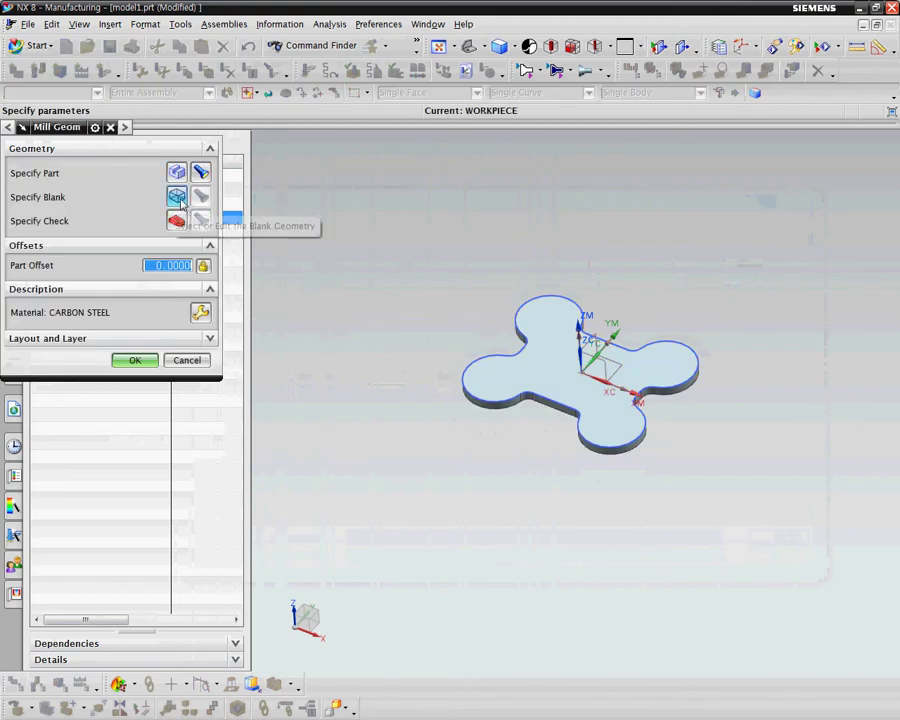
- Define the workpiece blank as a Bounding Block with XM- and XM+ limits of 20
click(177, 196)
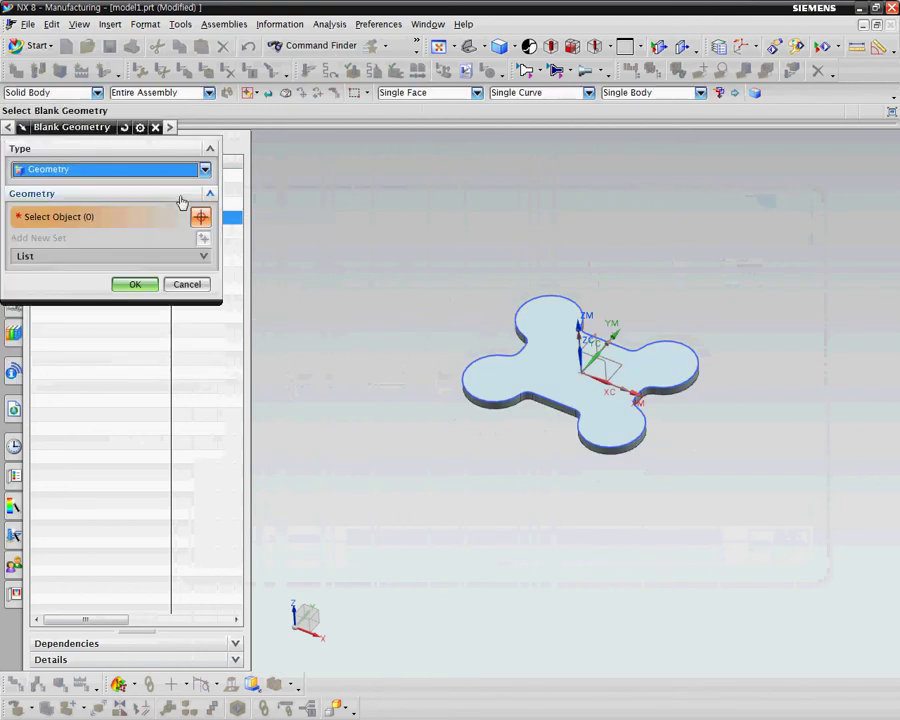
click(204, 170)
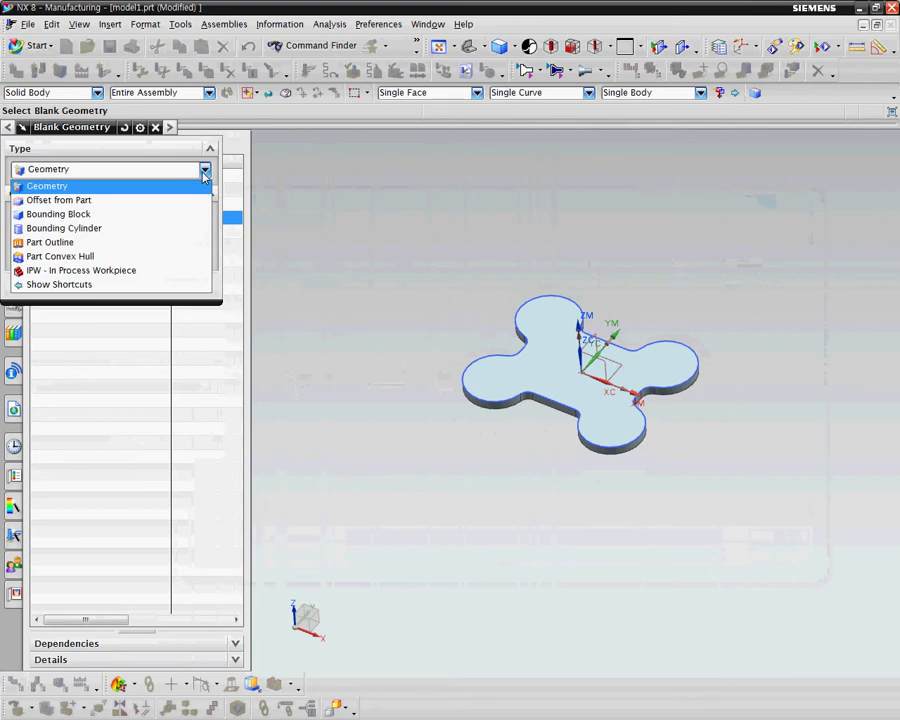
click(160, 215)
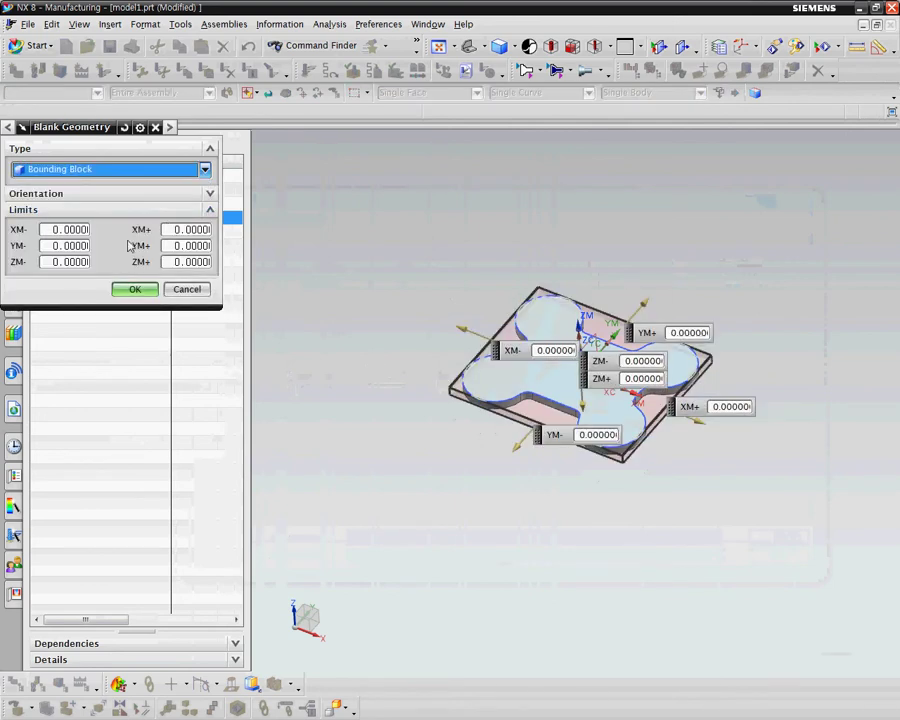
click(63, 229)
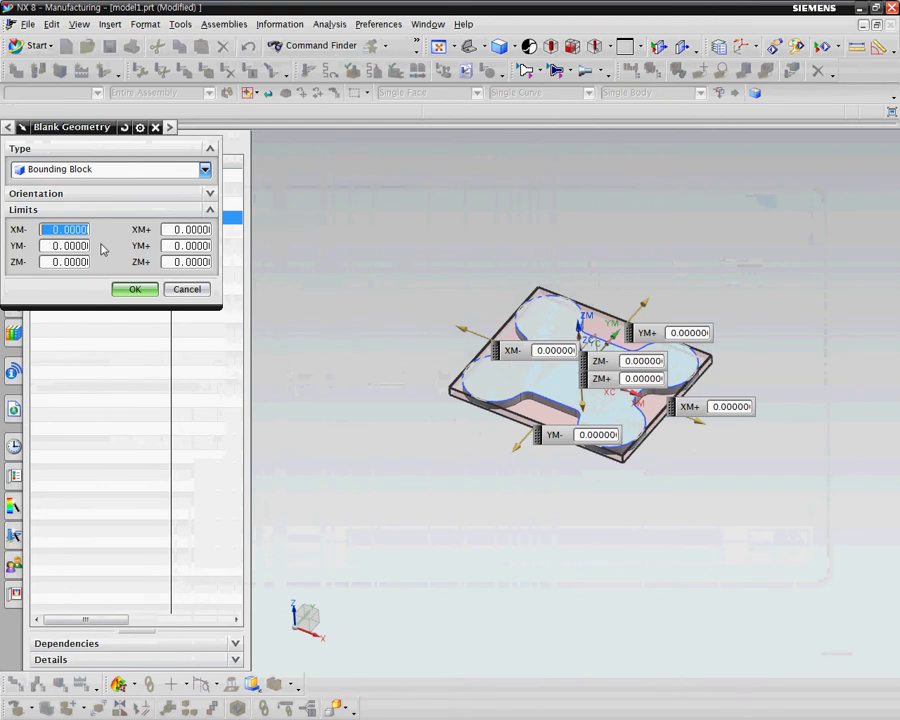
text(20)
key(Return)
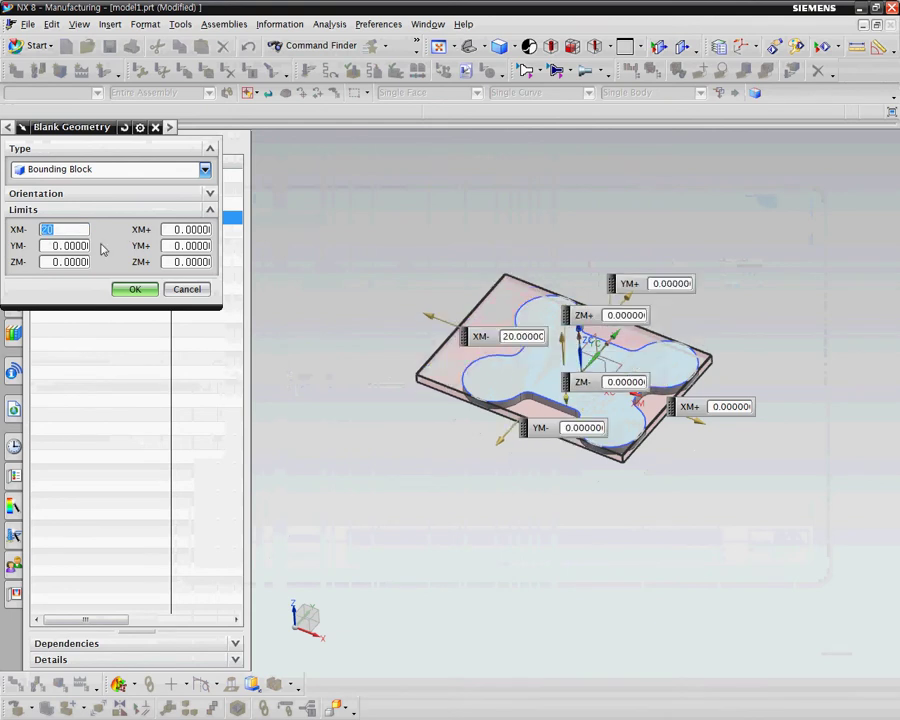
click(185, 229)
text(20)
key(Return)
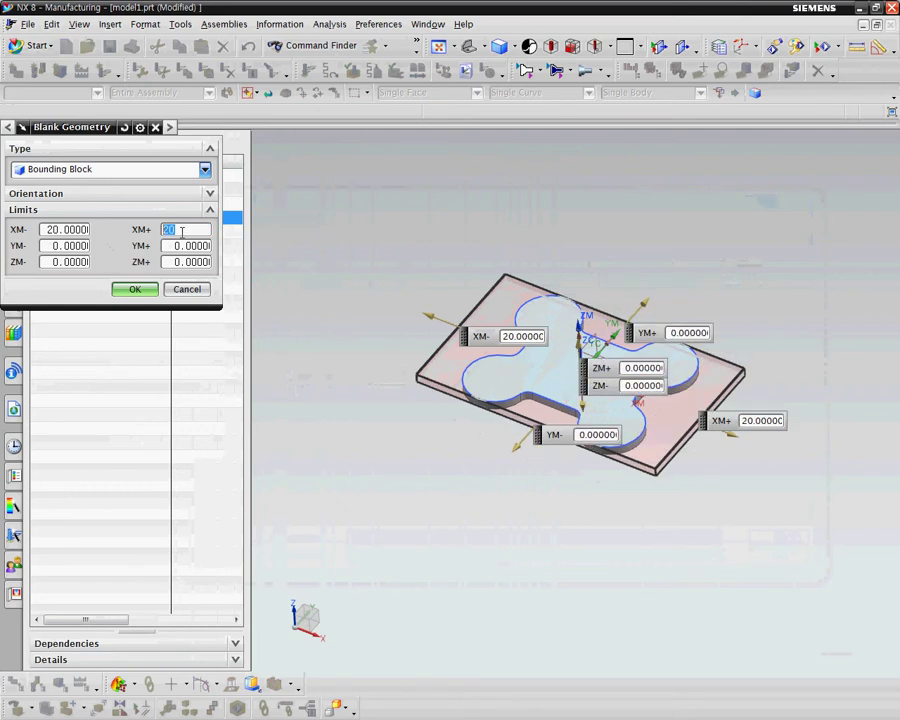
- Set the blank's YM- and YM+ limits to 20 and accept the workpiece geometry
click(54, 245)
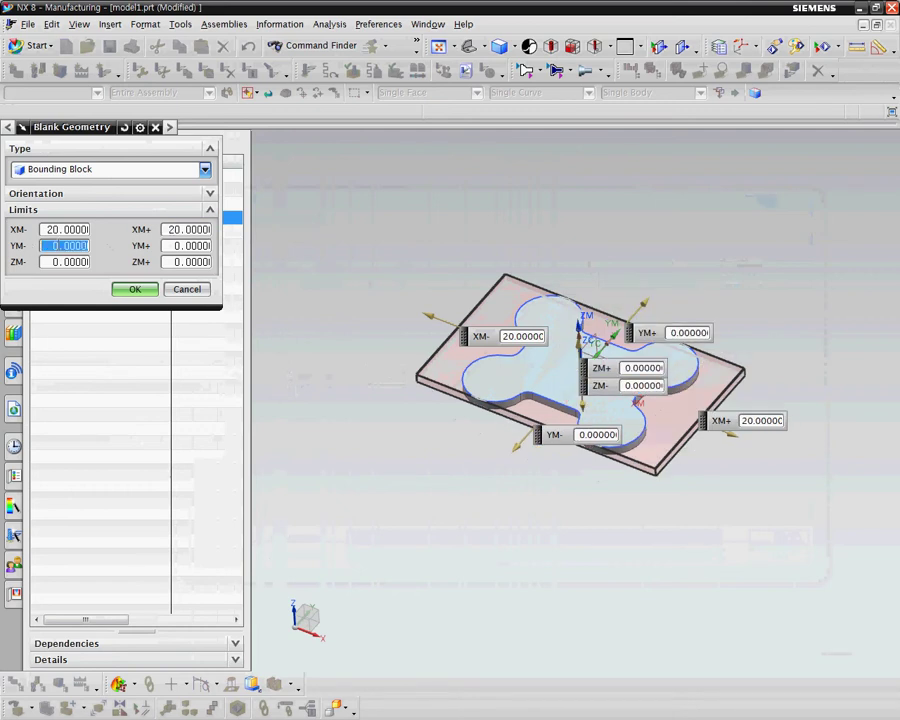
text(20)
click(191, 245)
text(20)
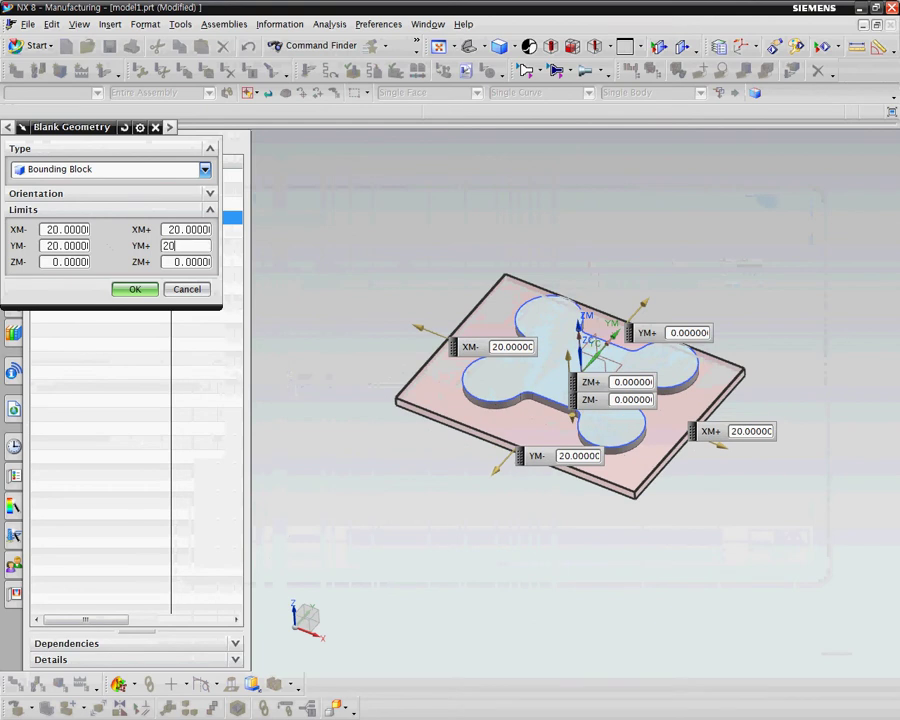
click(134, 288)
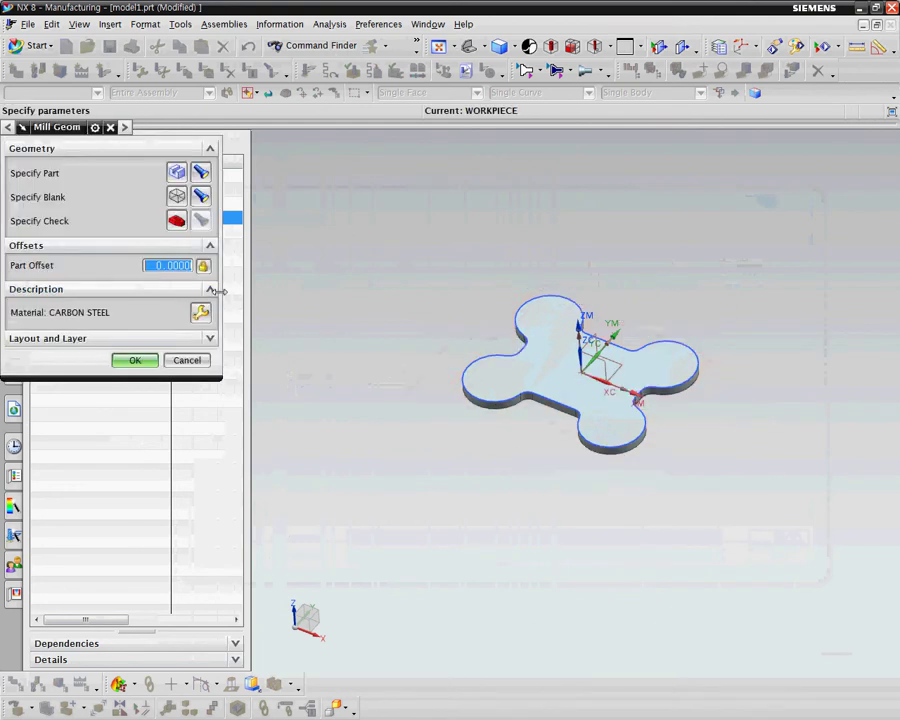
click(135, 361)
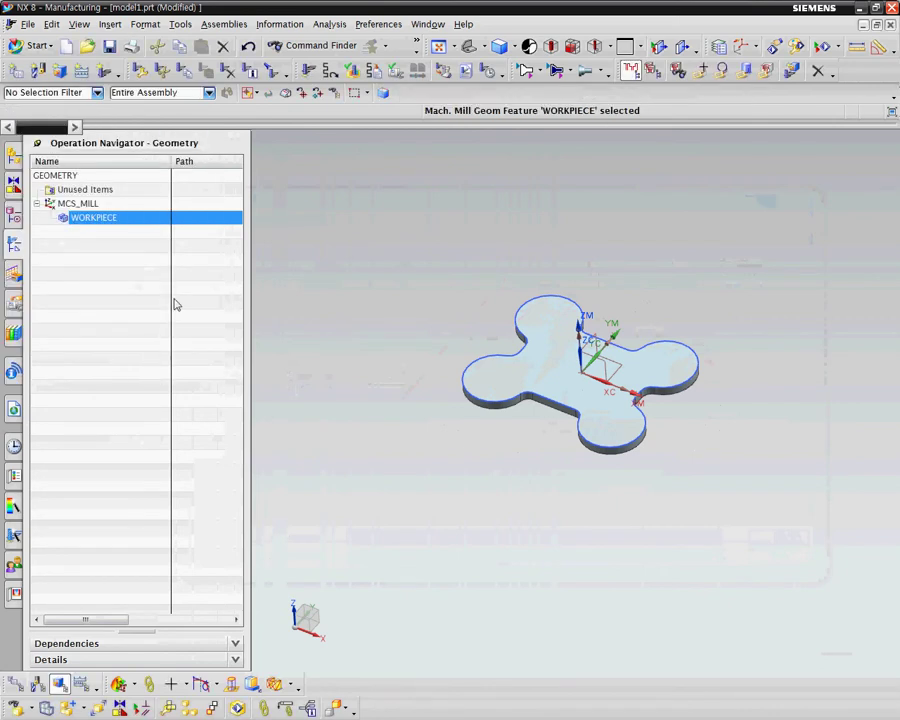
- Create a milling tool named MILL of type mill_contour with diameter 4 and tool number 1
click(40, 72)
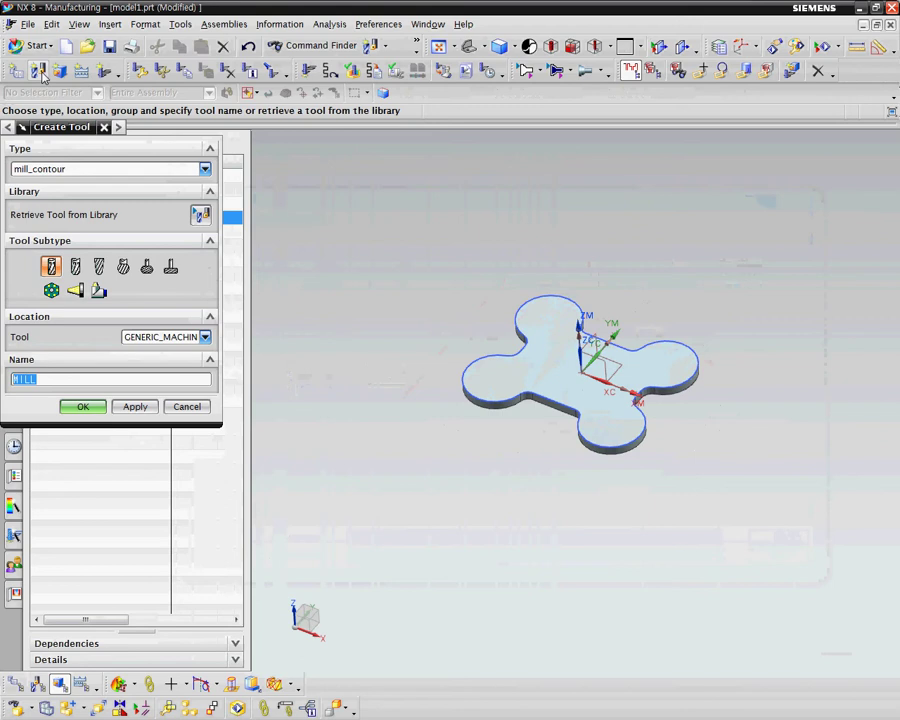
click(53, 268)
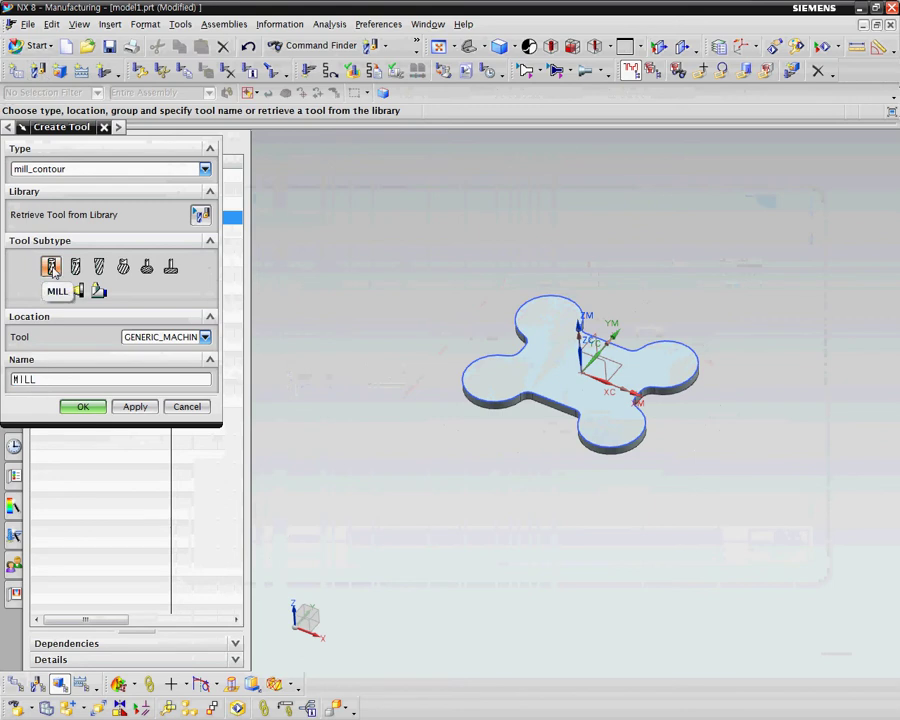
click(92, 406)
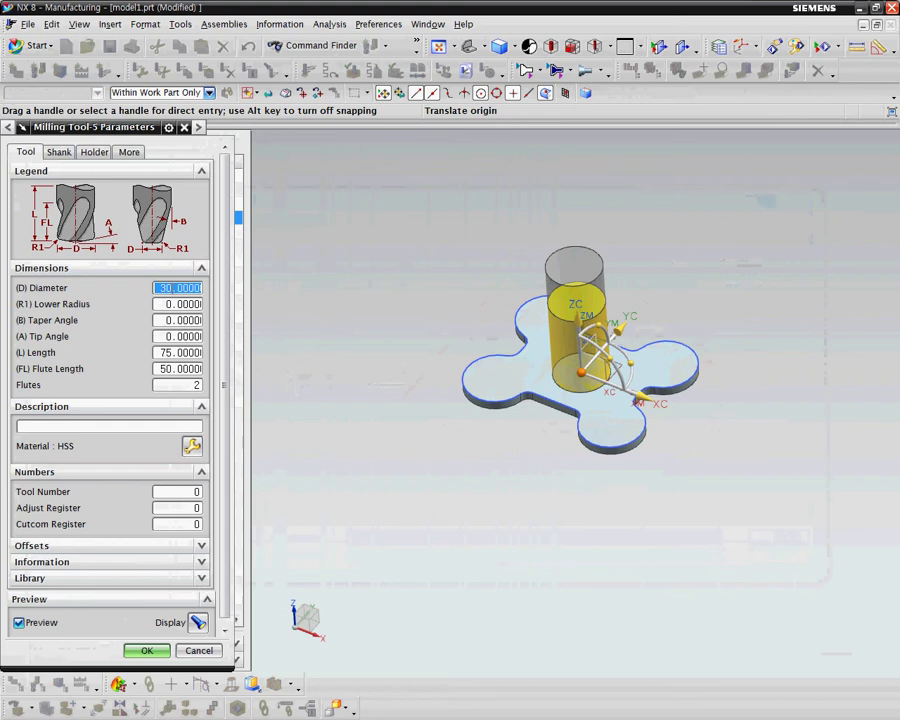
text(4)
key(Return)
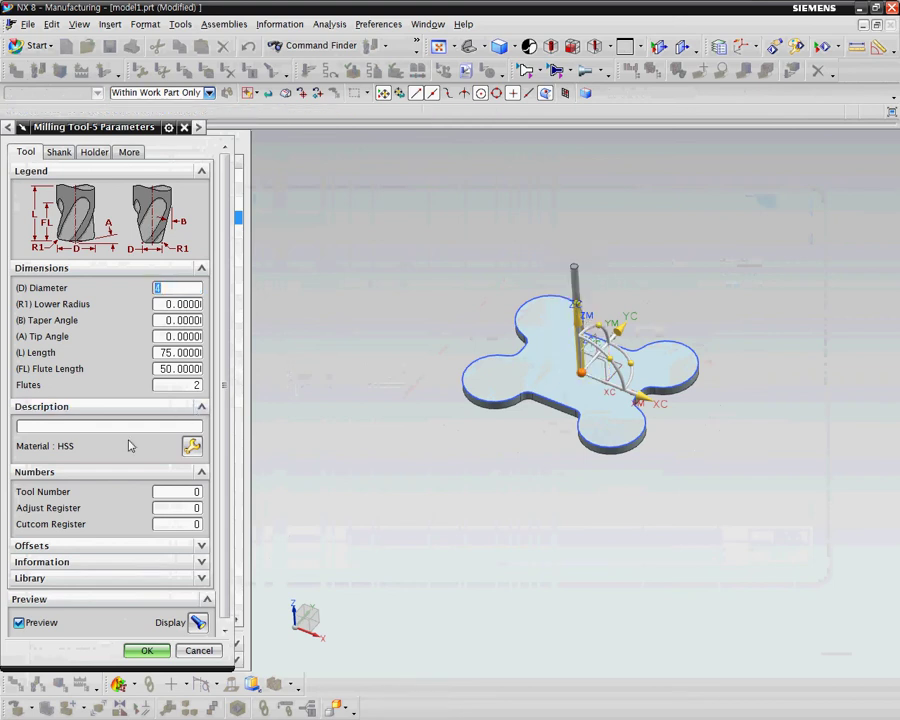
drag(152, 490, 231, 497)
text(1)
click(146, 651)
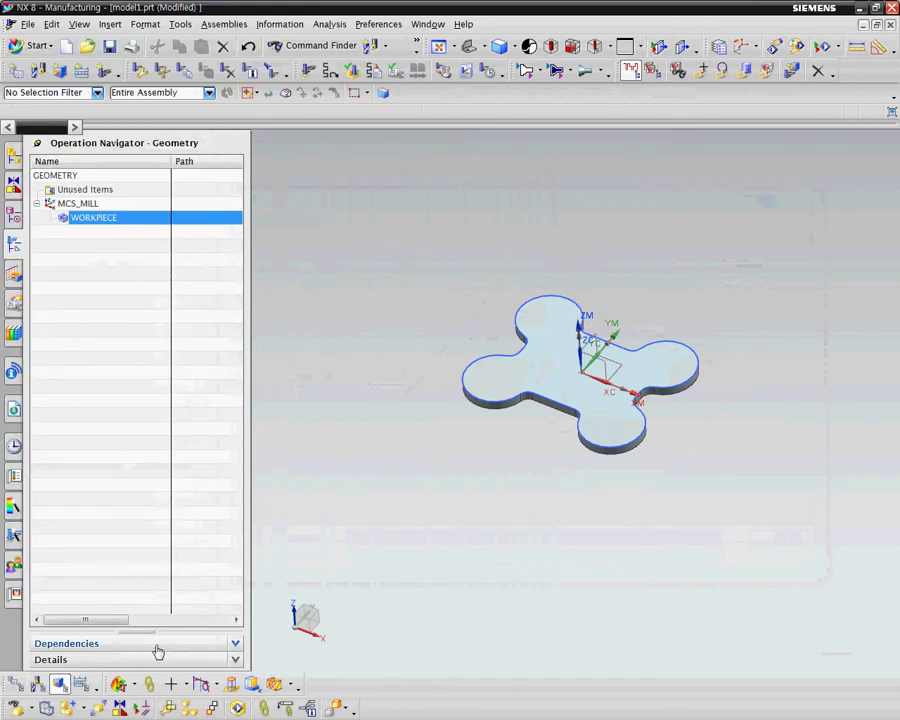
click(101, 272)
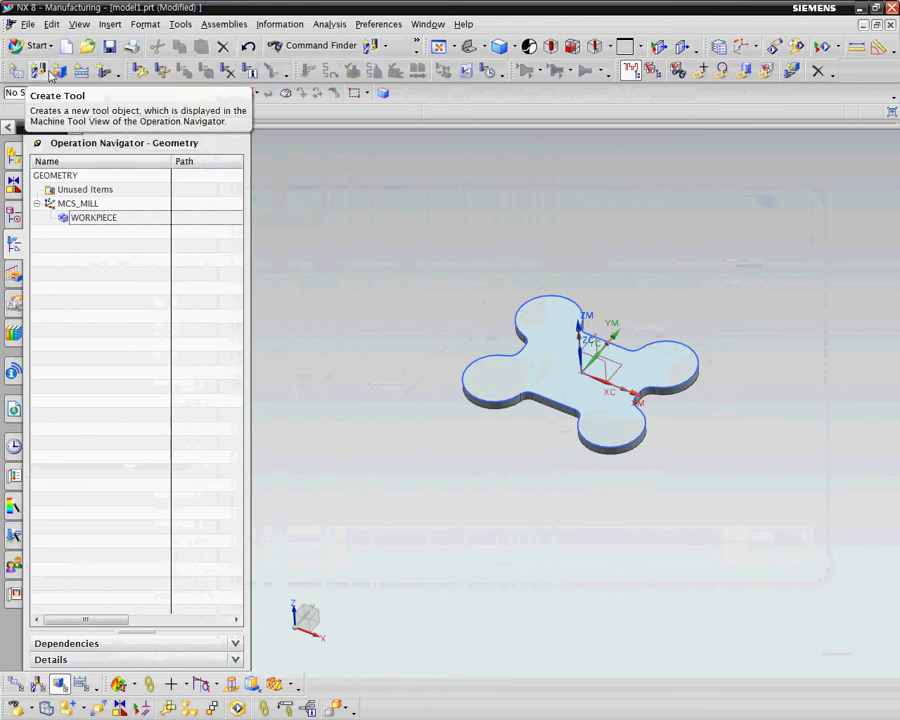
- Create a CAVITY_MILL operation in PROGRAM using the MILL tool, WORKPIECE geometry and METHOD as the method
click(105, 73)
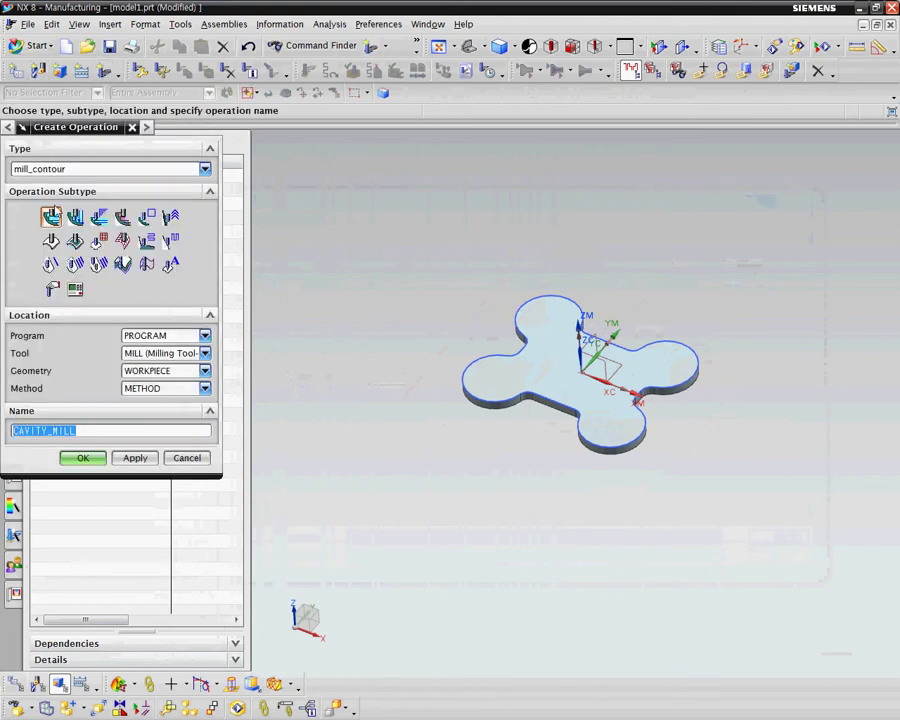
click(160, 337)
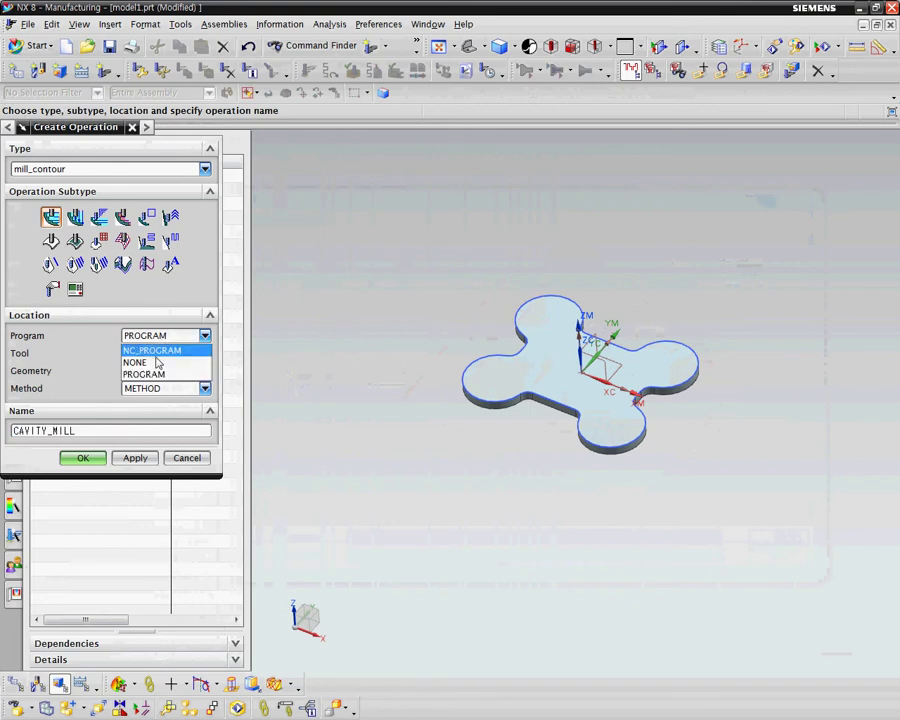
click(150, 372)
click(153, 356)
click(156, 366)
click(155, 373)
click(153, 377)
click(87, 459)
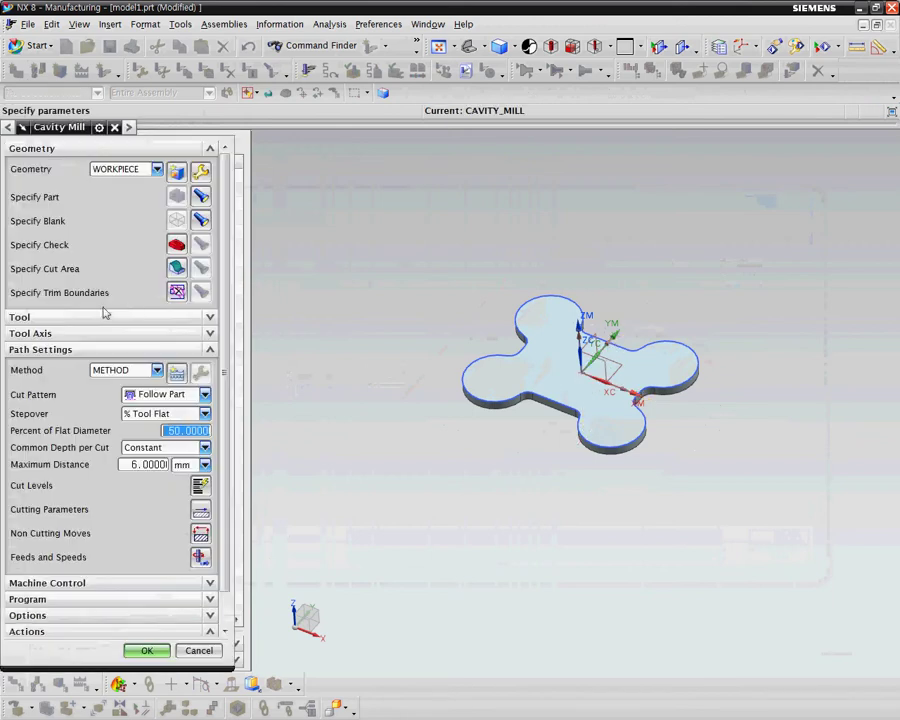
- Set the cut pattern to Profile with a constant stepover of 2 mm maximum distance, and keep the common depth per cut constant
click(163, 396)
click(145, 439)
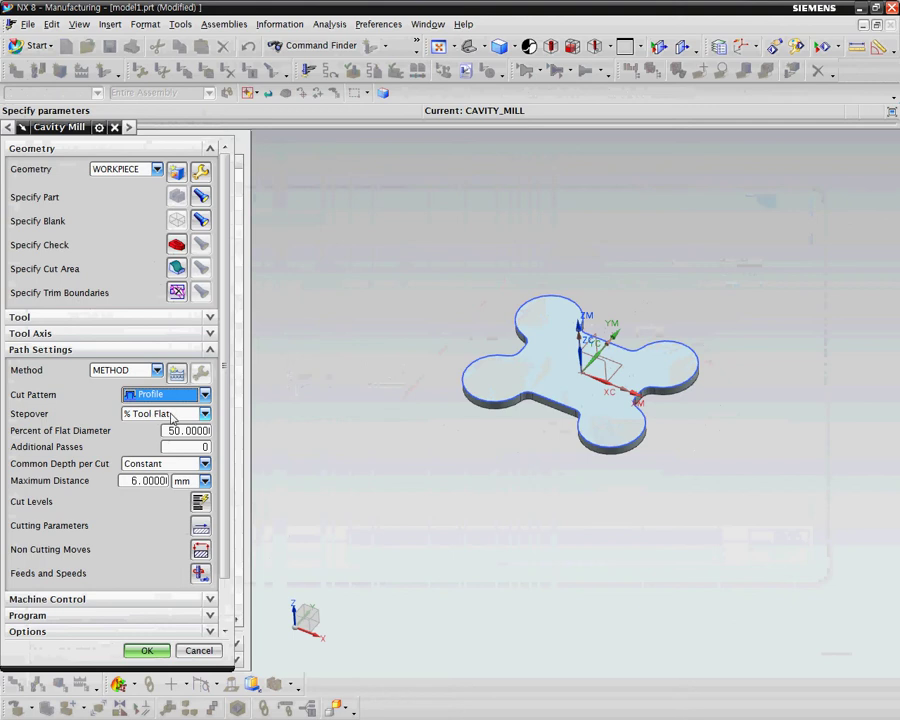
click(170, 415)
click(167, 428)
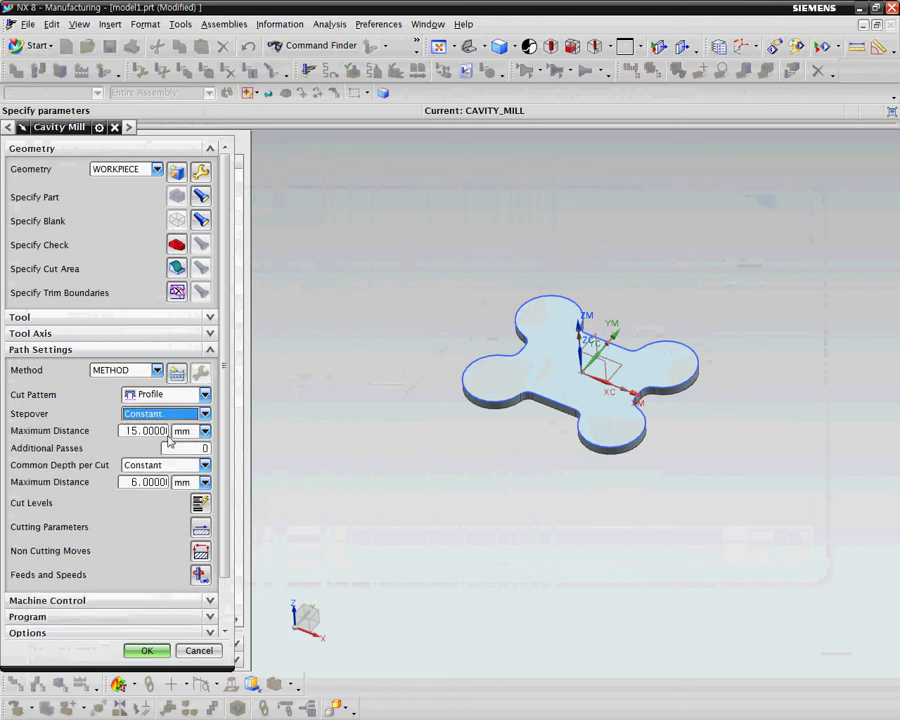
double_click(152, 431)
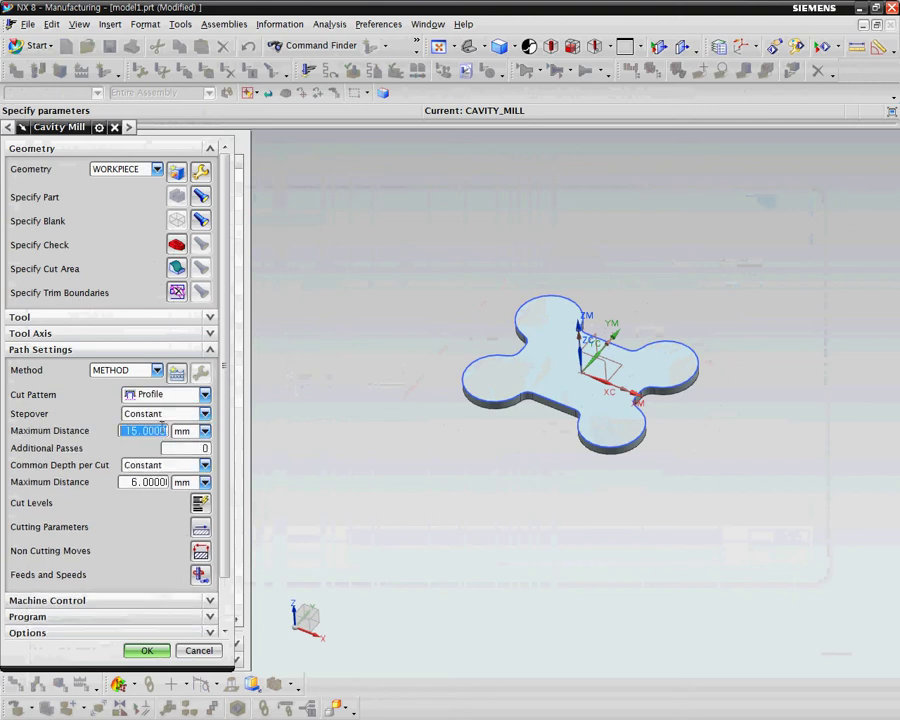
text(2)
click(151, 465)
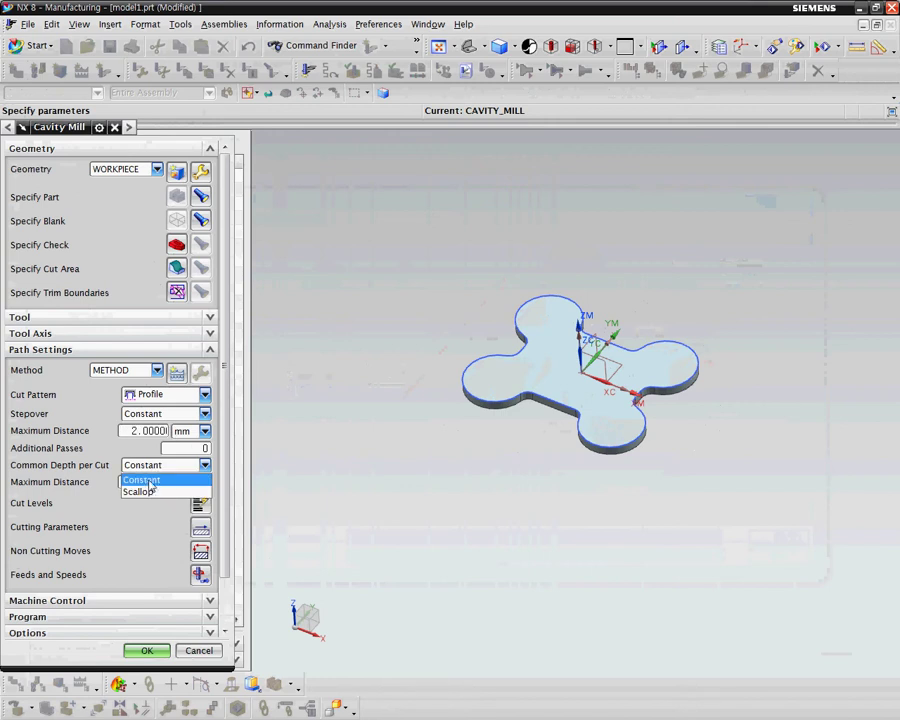
click(143, 480)
double_click(147, 482)
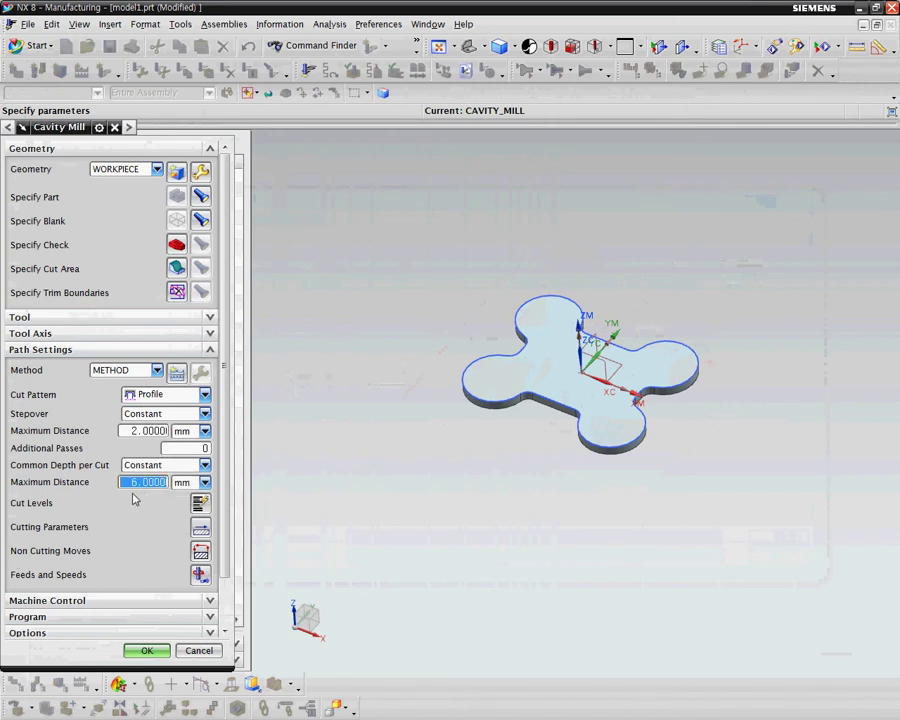
- Set the cut order to Depth First in the operation's cutting parameters
click(201, 531)
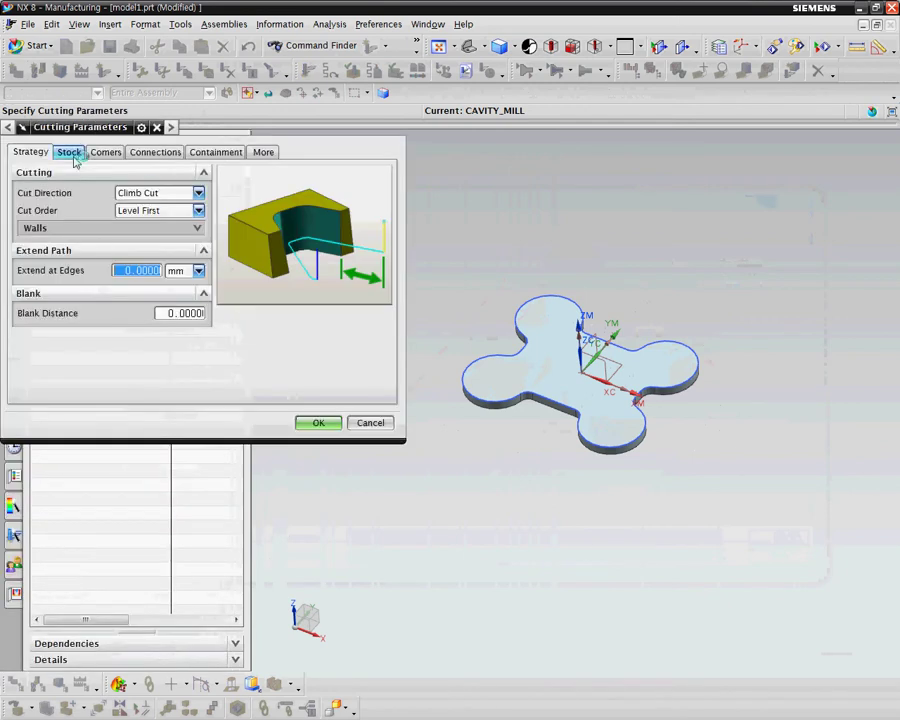
click(145, 212)
click(140, 236)
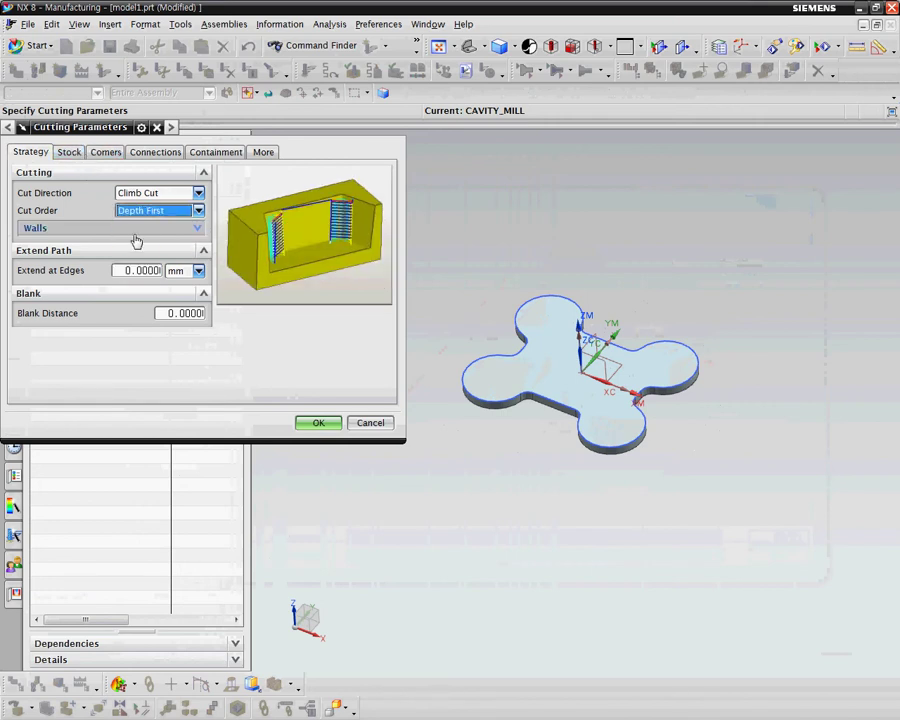
- Accept the cutting parameters with their existing stock values, and set the operation's spindle speed to 2000 rpm and cut feed rate to 80
click(70, 152)
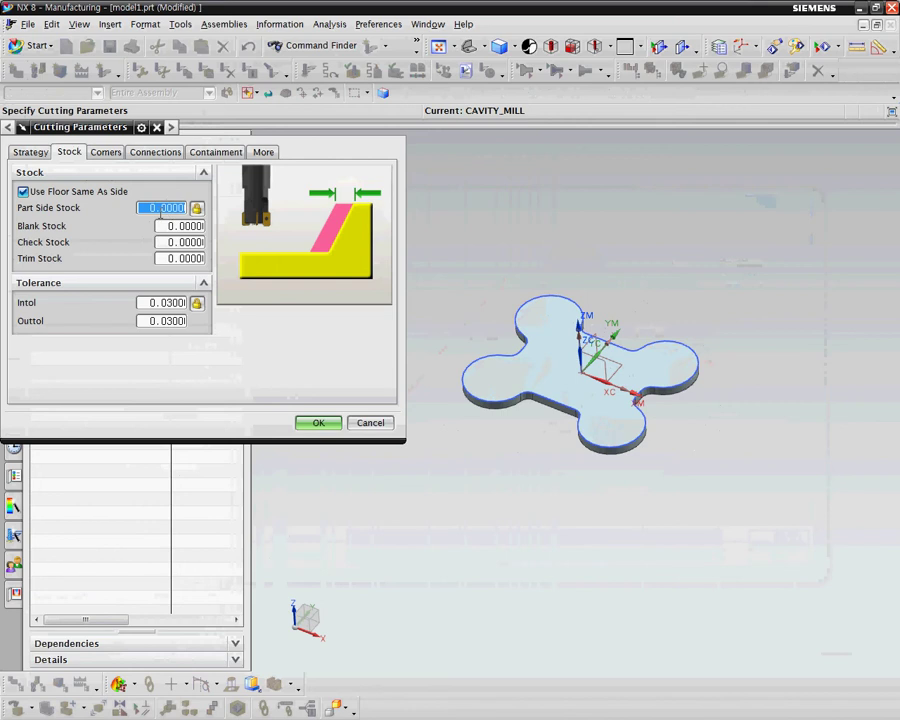
click(317, 421)
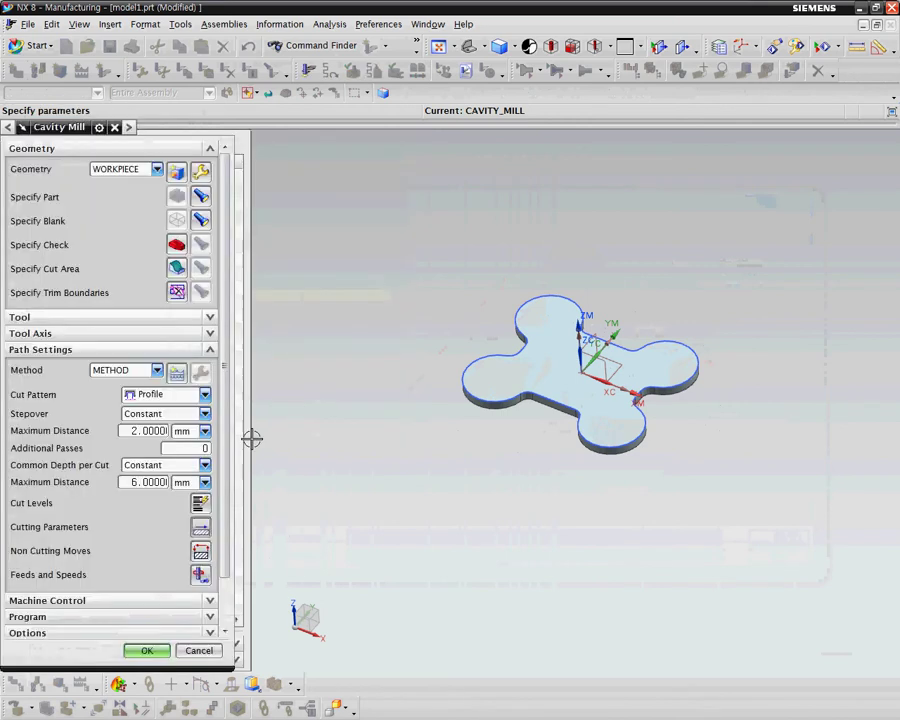
click(202, 577)
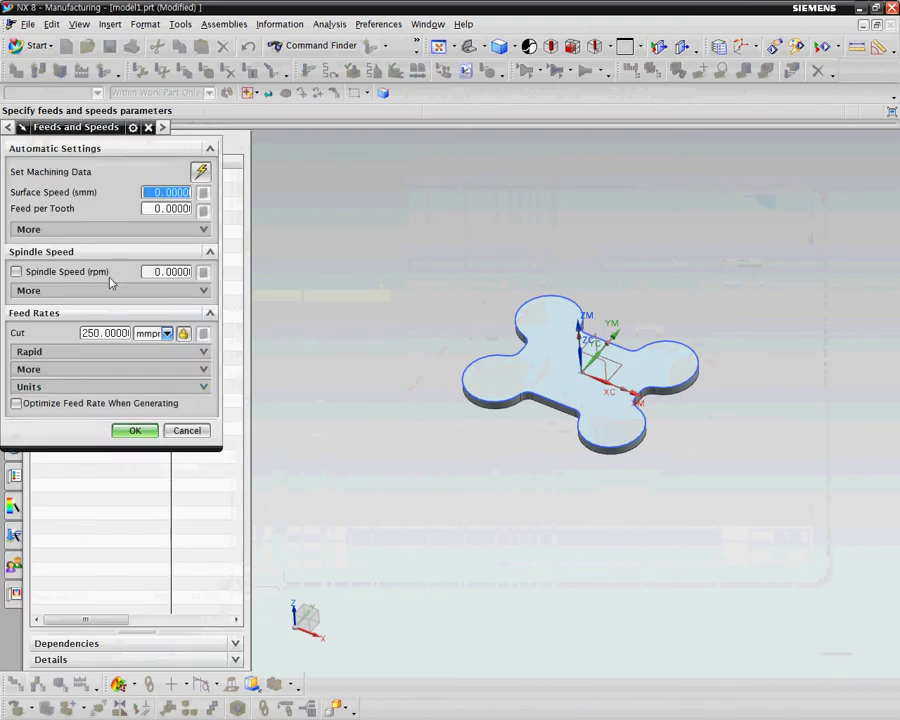
click(169, 272)
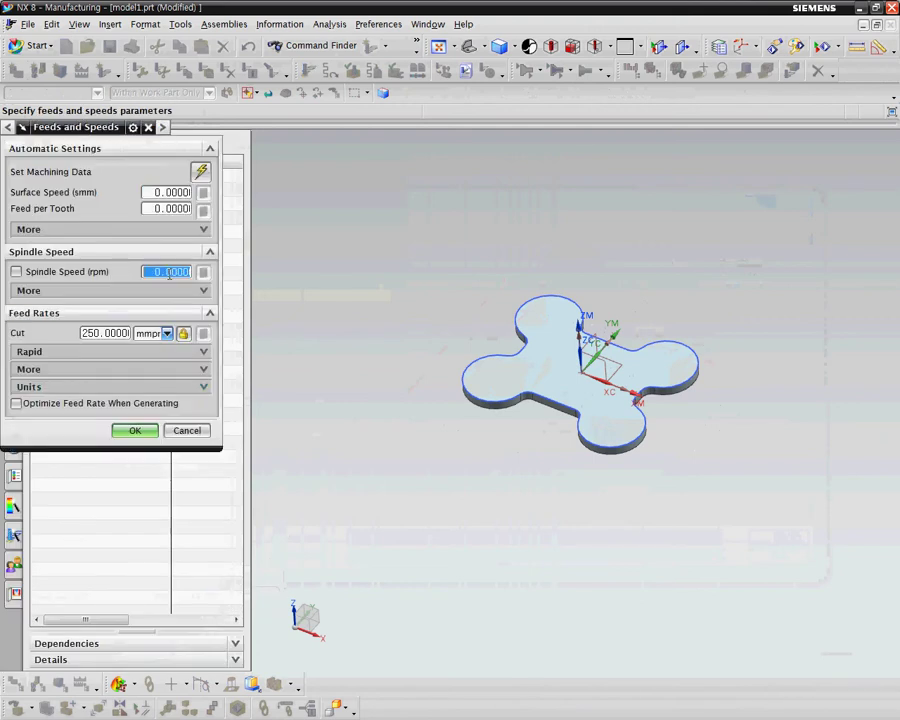
text(2000)
click(87, 333)
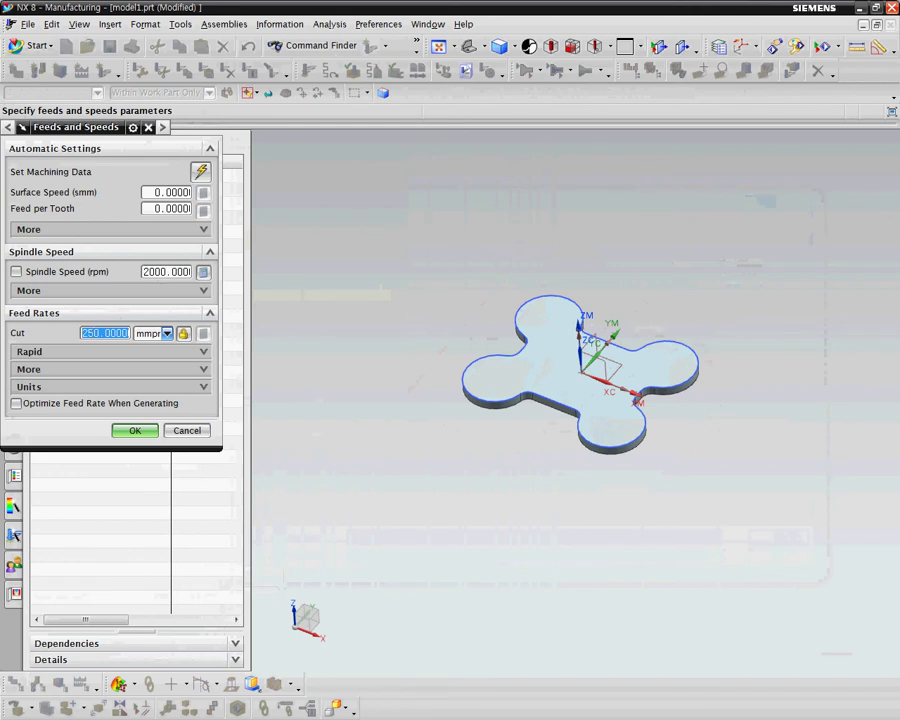
text(80)
click(16, 272)
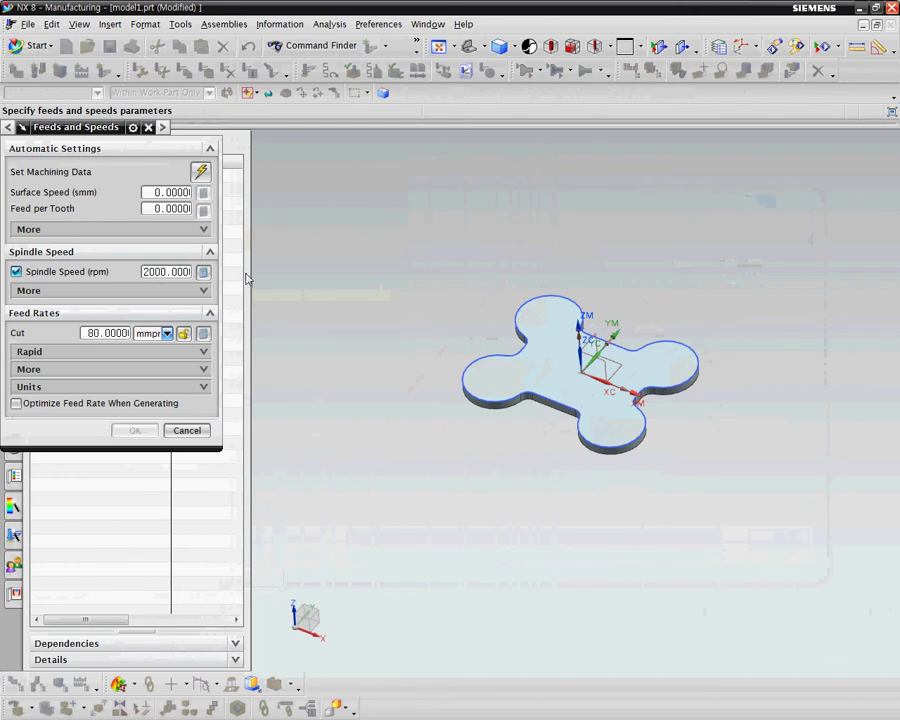
click(202, 272)
click(152, 431)
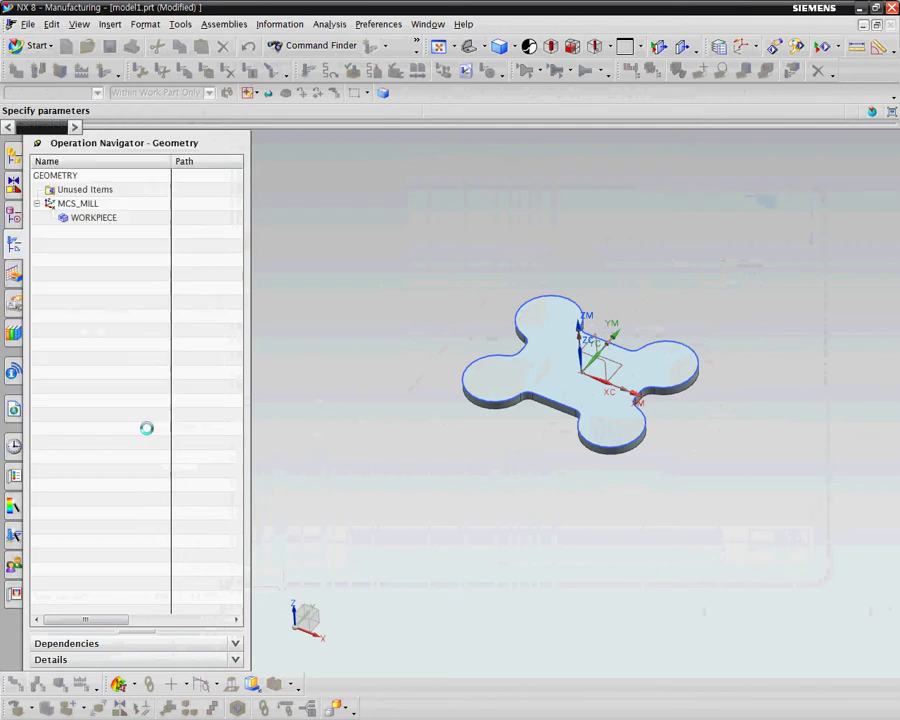
- Generate the profile tool path for the Cavity Mill operation around the plate
scroll(226, 495, down, 2)
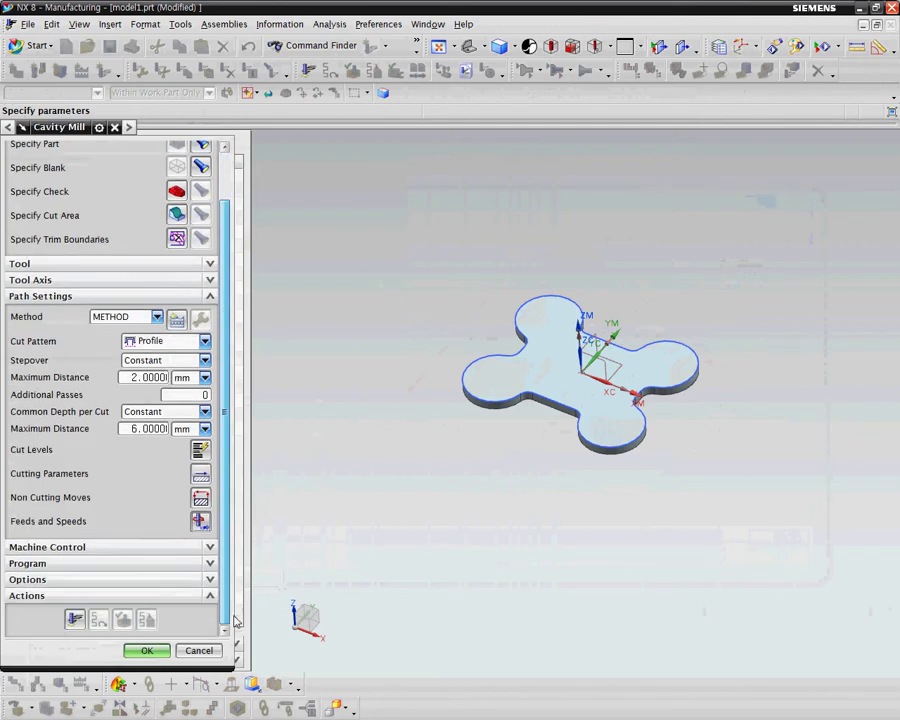
click(75, 620)
click(147, 650)
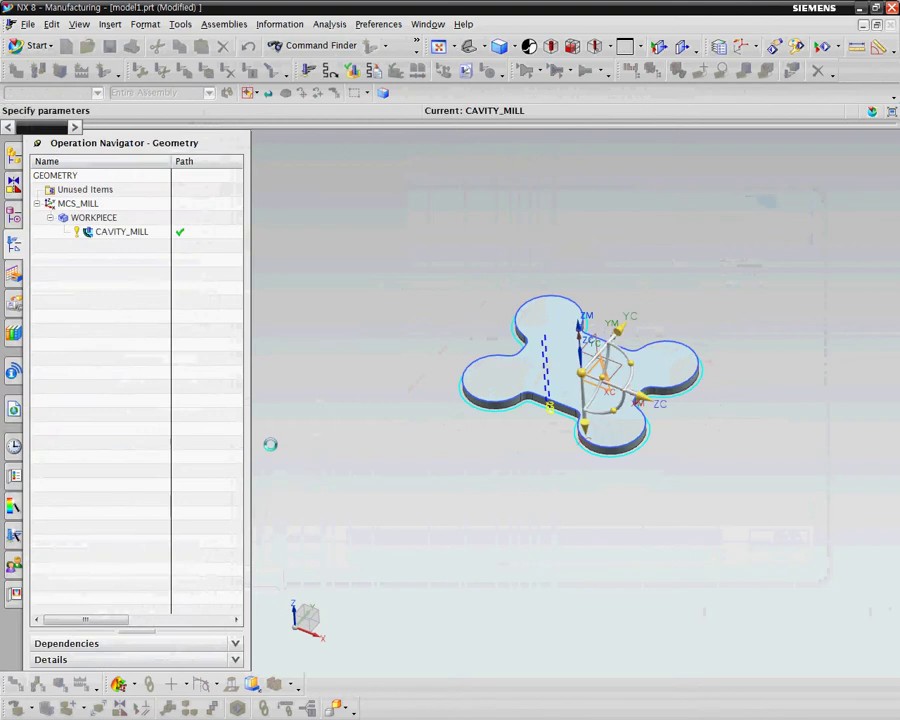
mouse_move(456, 456)
middle_down()
mouse_move(480, 342)
mouse_move(470, 458)
middle_up()
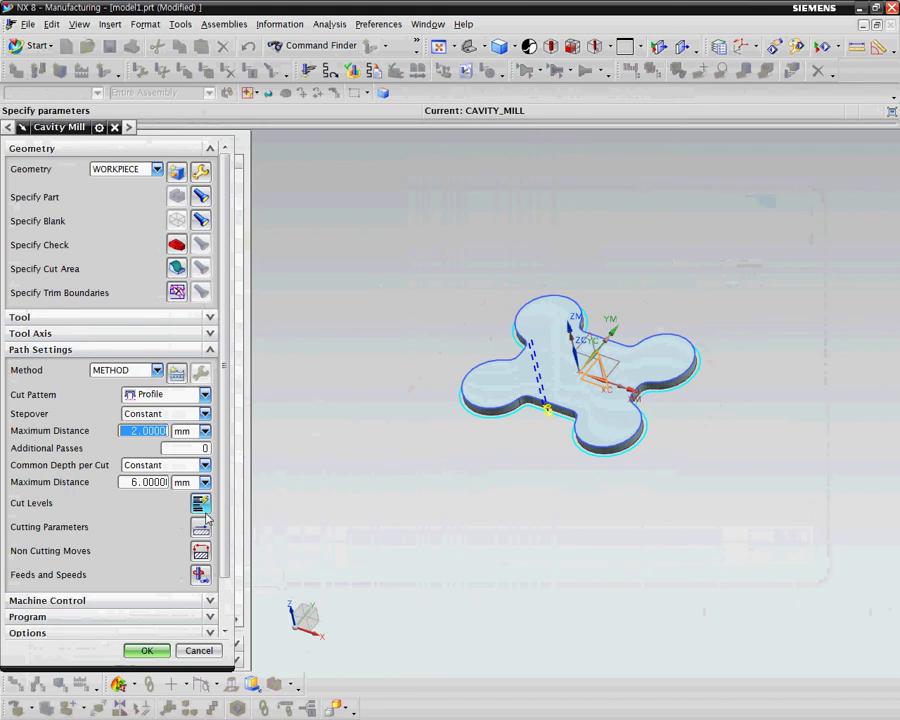
- Verify the tool path with a 3D Dynamic material removal simulation at animation speed 1, and accept the Cavity Mill operation
scroll(223, 600, down, 3)
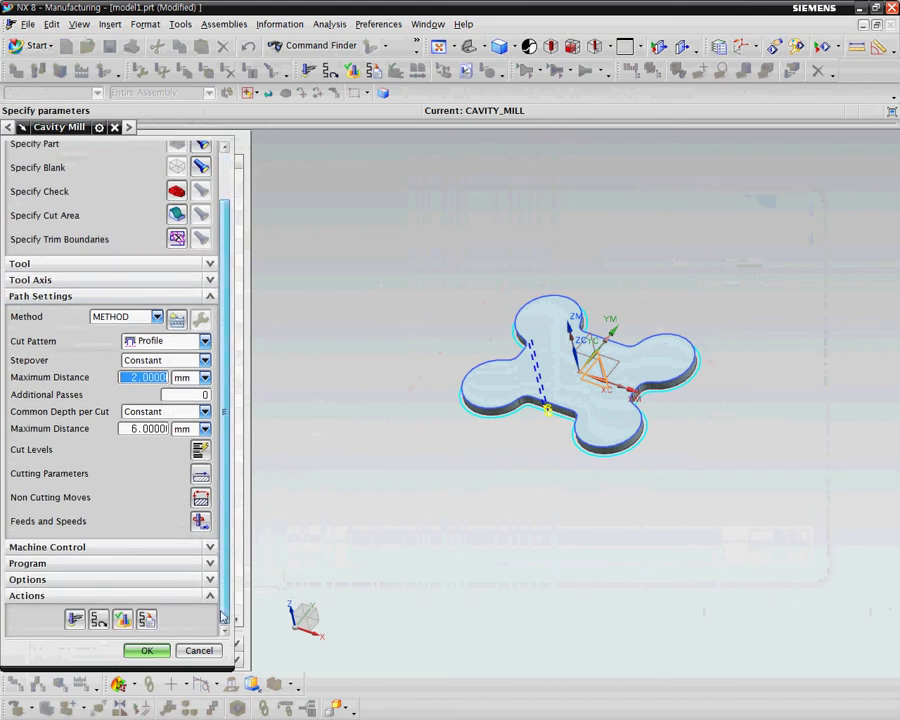
click(122, 619)
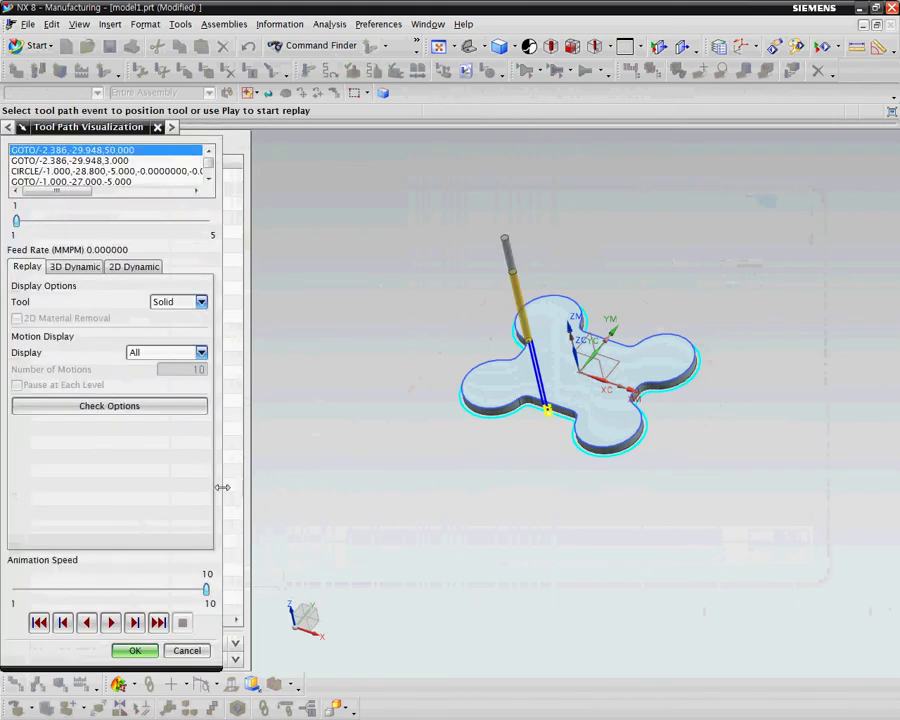
middle_drag(392, 382, 390, 364)
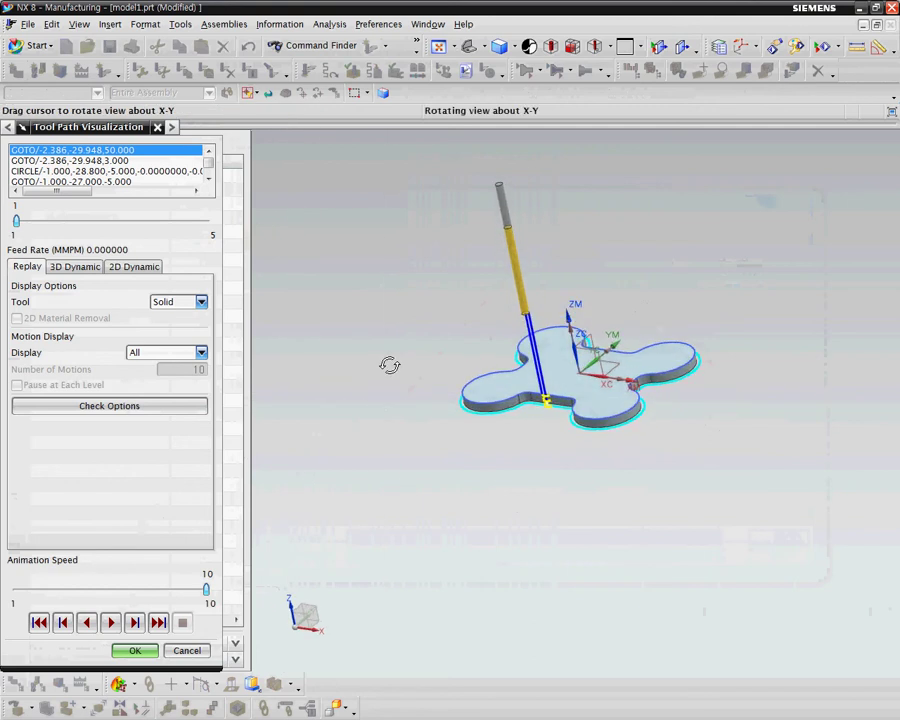
key(Home)
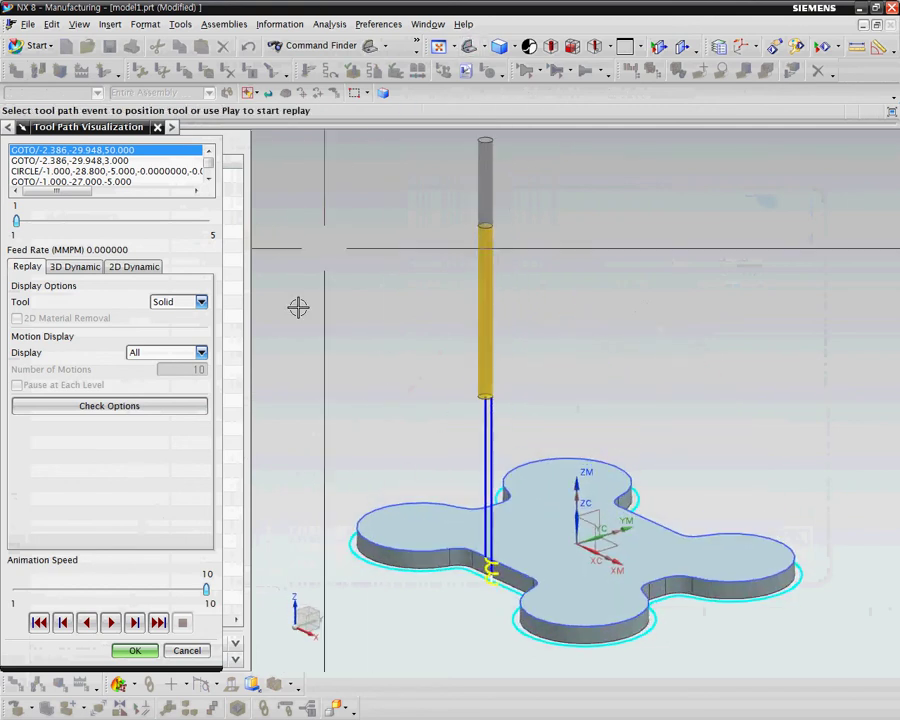
click(82, 267)
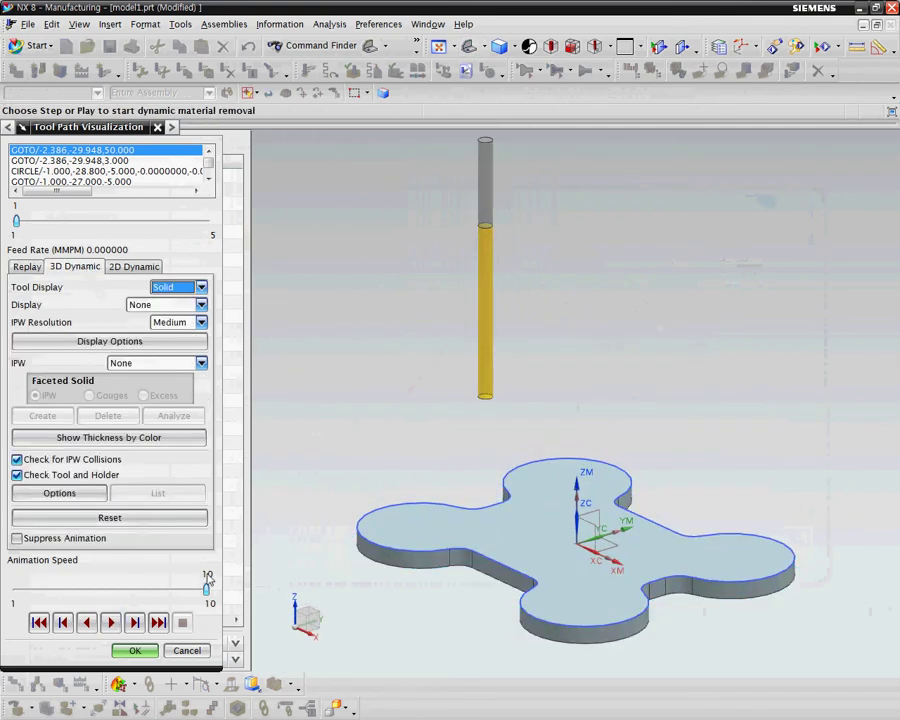
drag(207, 591, 15, 591)
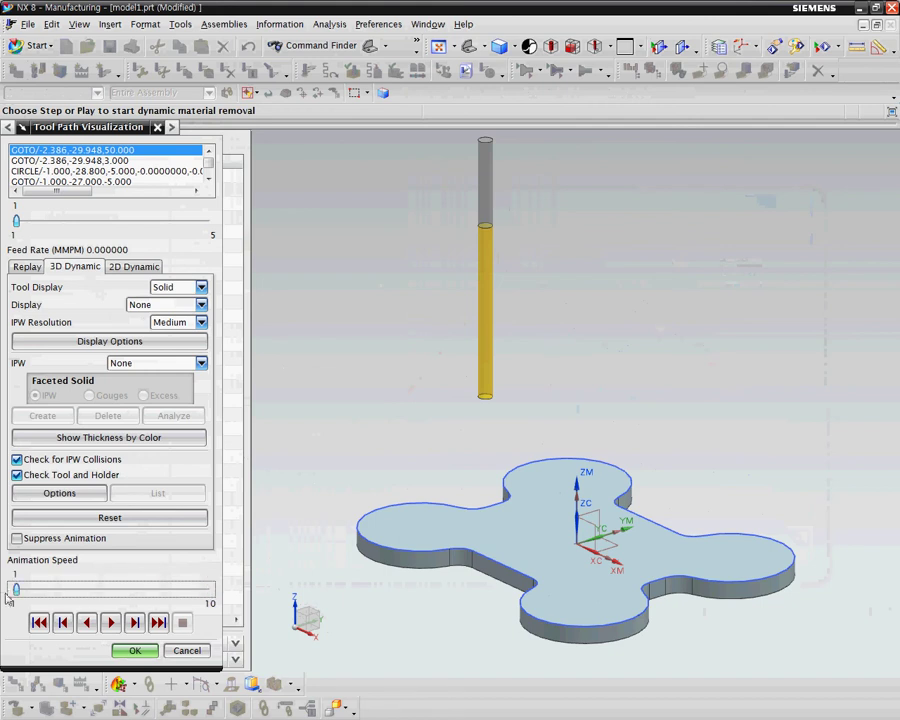
click(111, 623)
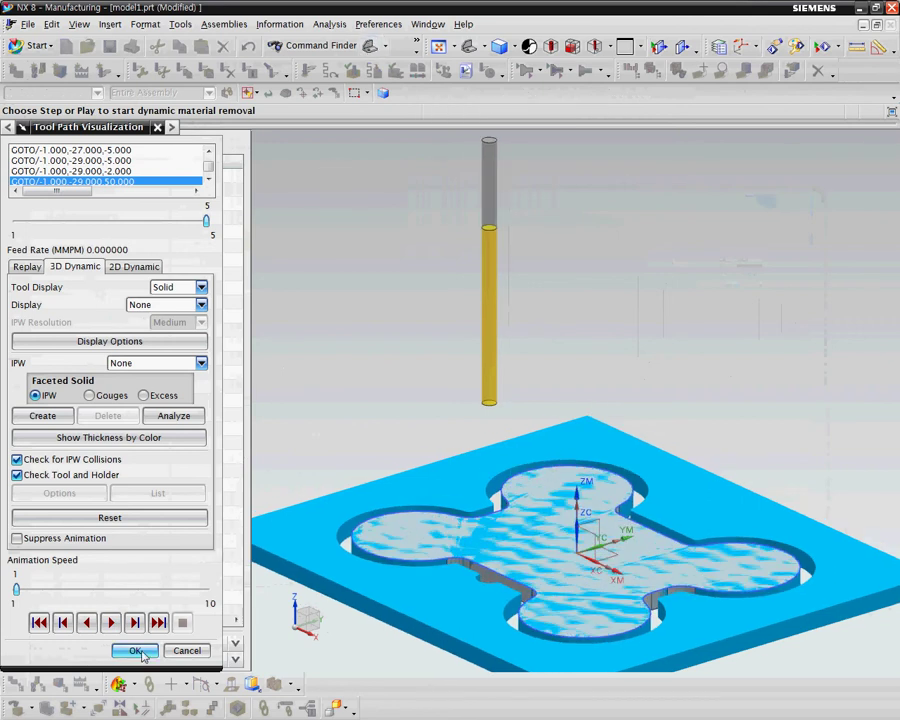
click(135, 650)
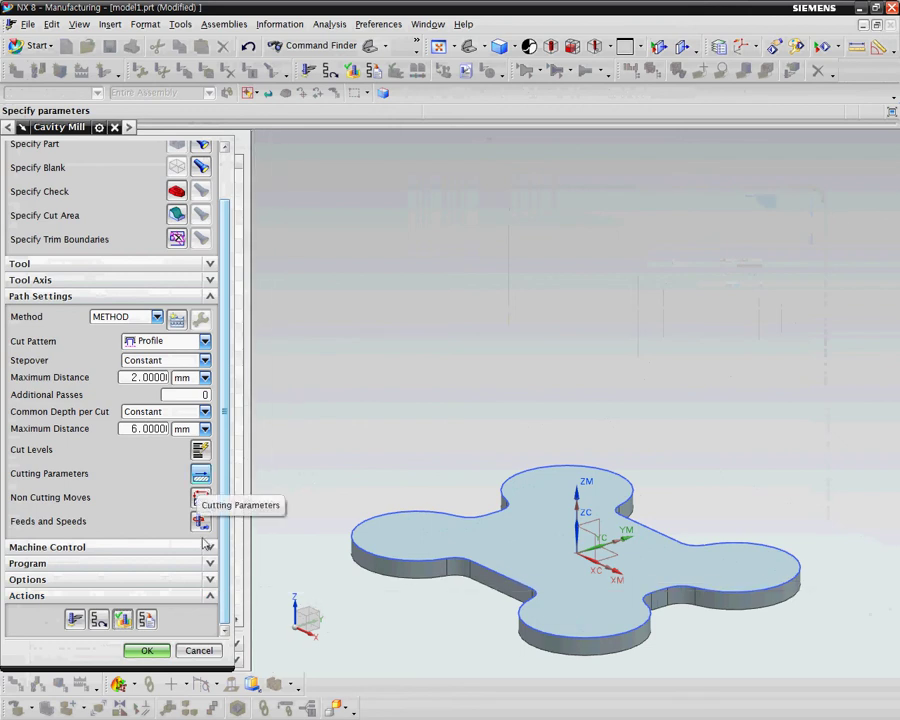
click(146, 651)
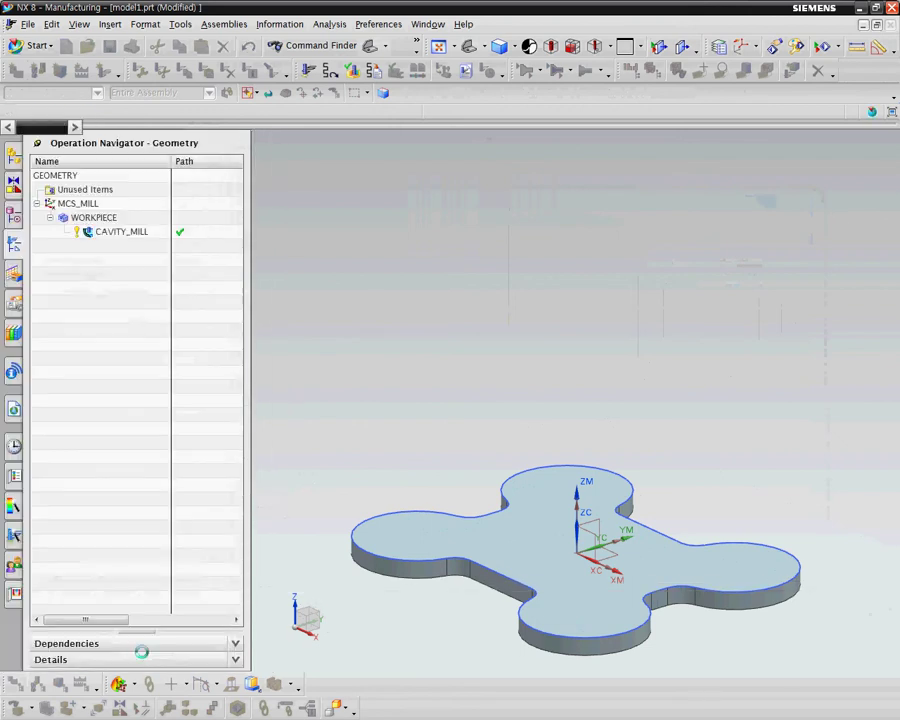
- Post-process CAVITY_MILL with the TNV40 postprocessor, using file extension nc, Metric/PART units and listed output
right_click(131, 237)
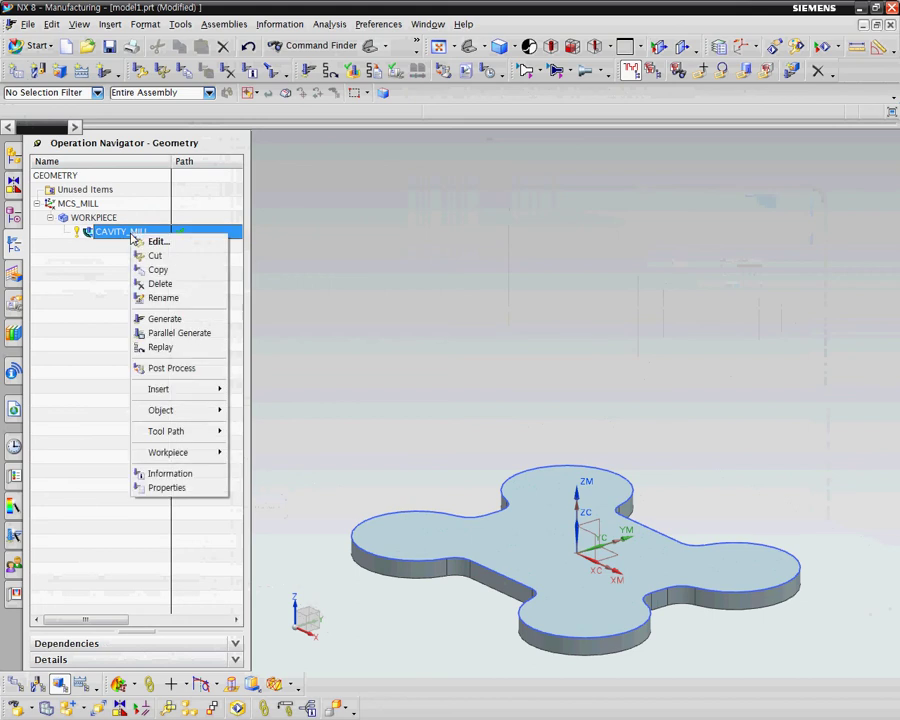
click(156, 369)
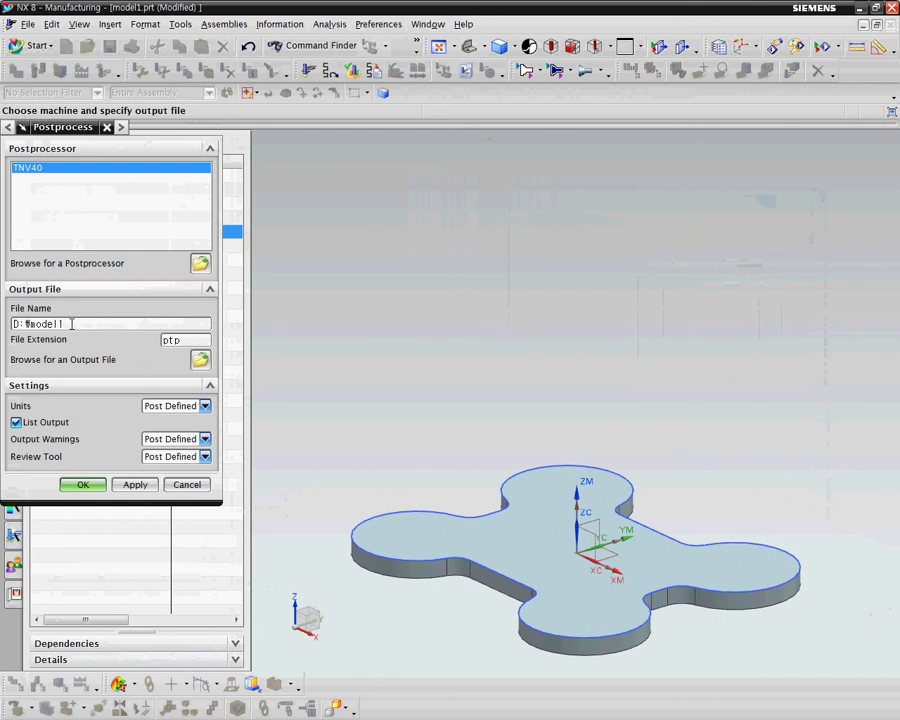
drag(186, 340, 136, 339)
text(n)
click(172, 406)
click(167, 446)
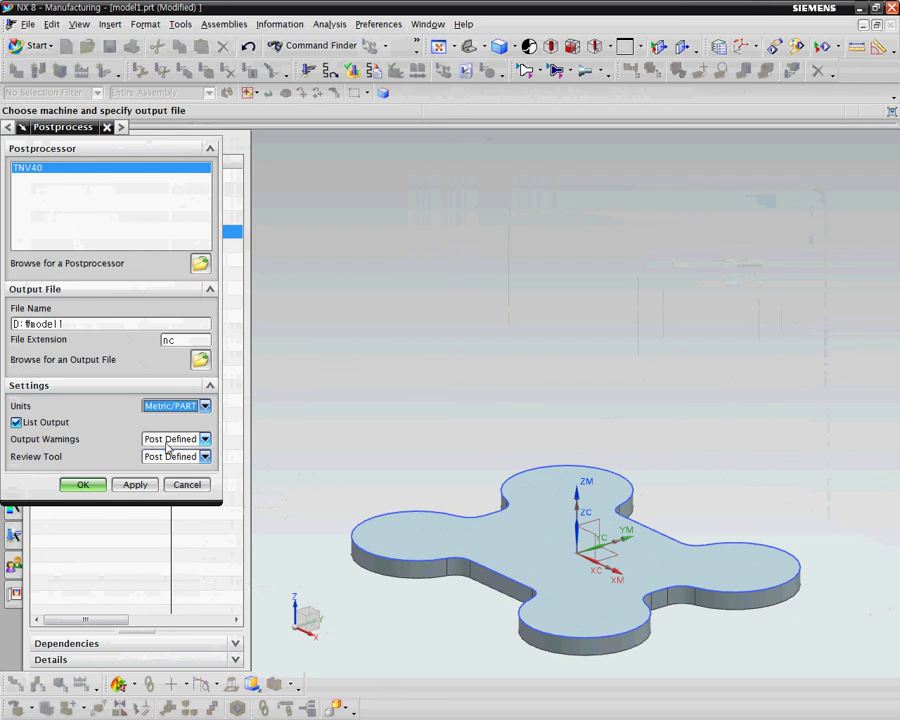
click(91, 490)
click(379, 406)
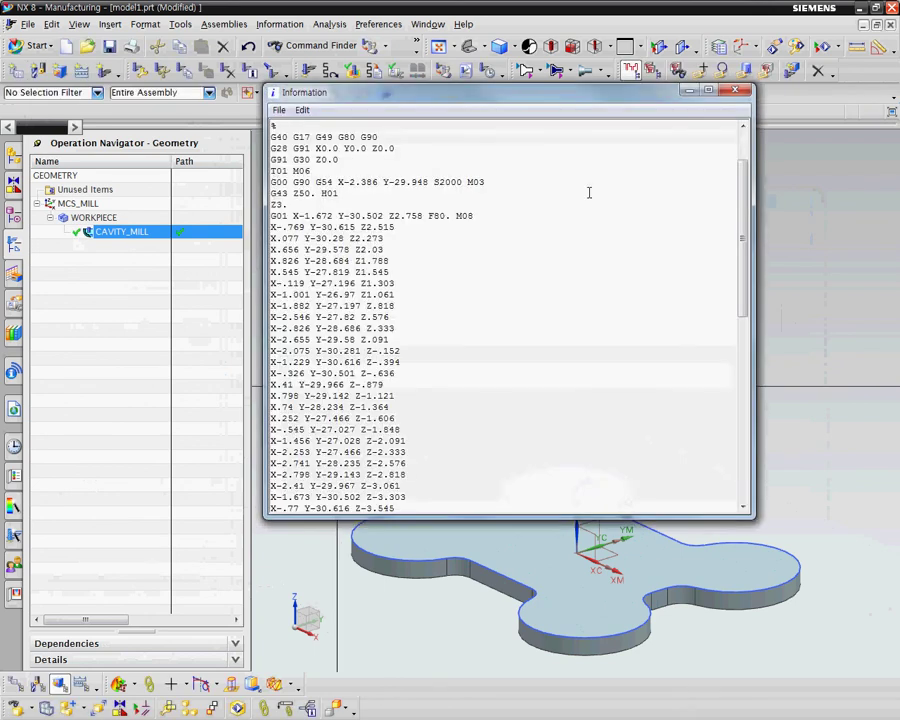
- Clear the information header above the G-code in the listing, and review the program to its end before closing it
scroll(305, 125, up, 2)
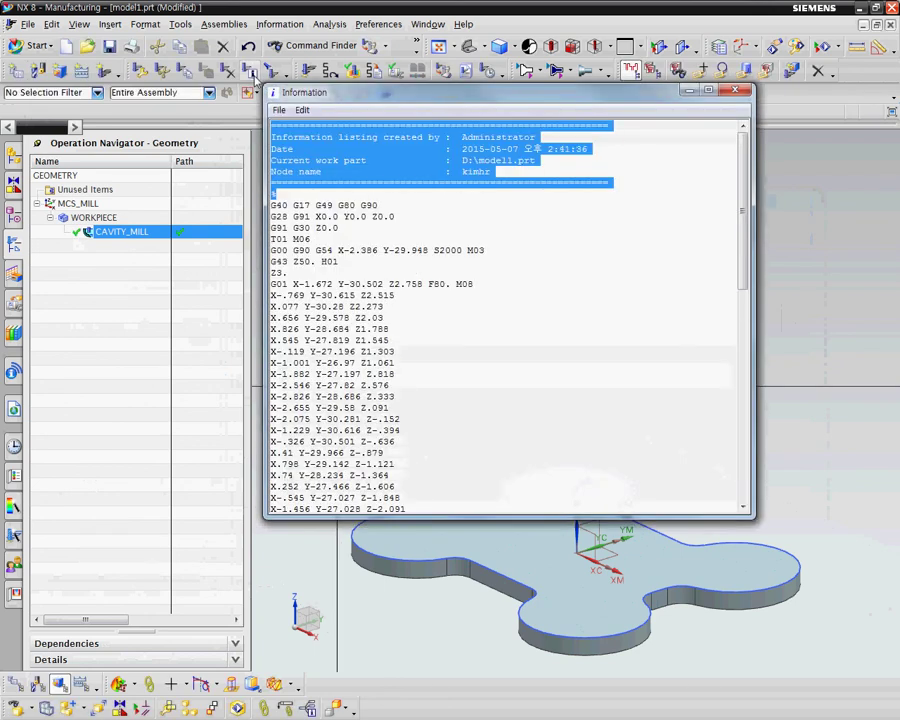
scroll(285, 115, down, 2)
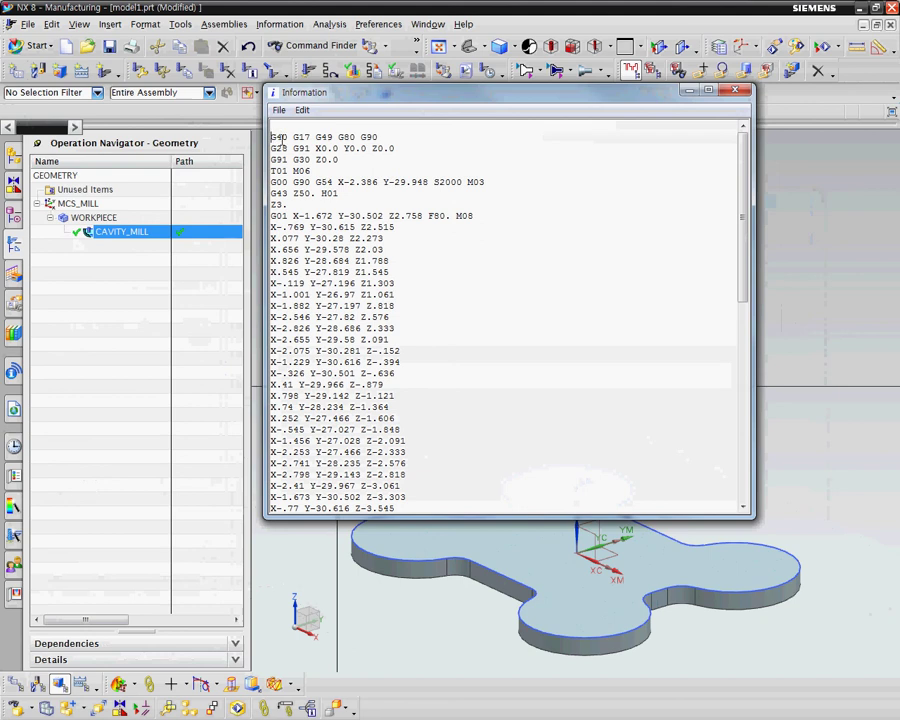
drag(747, 195, 760, 430)
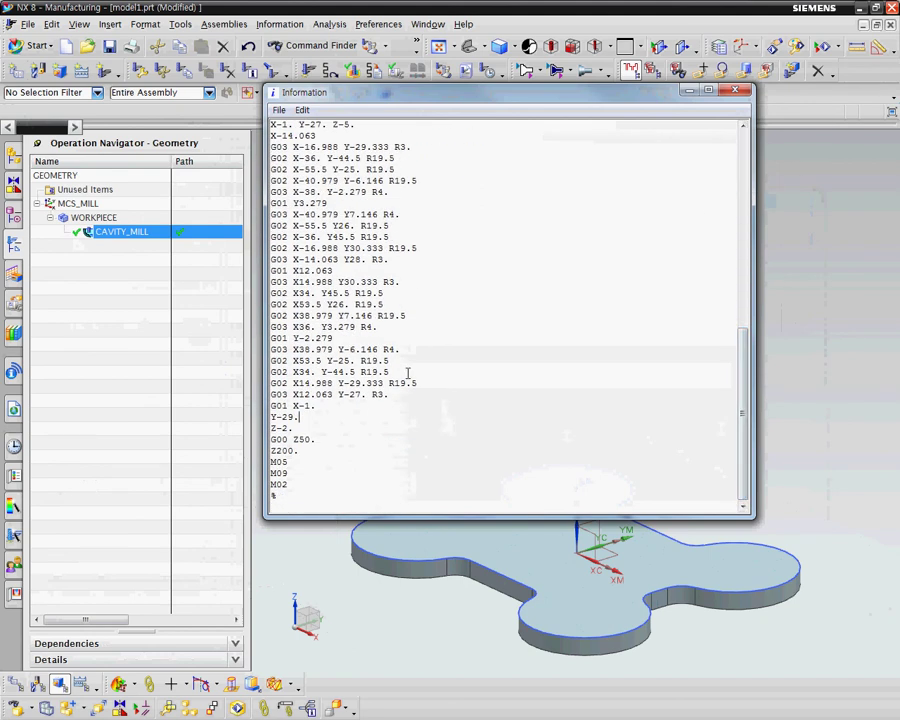
click(735, 90)
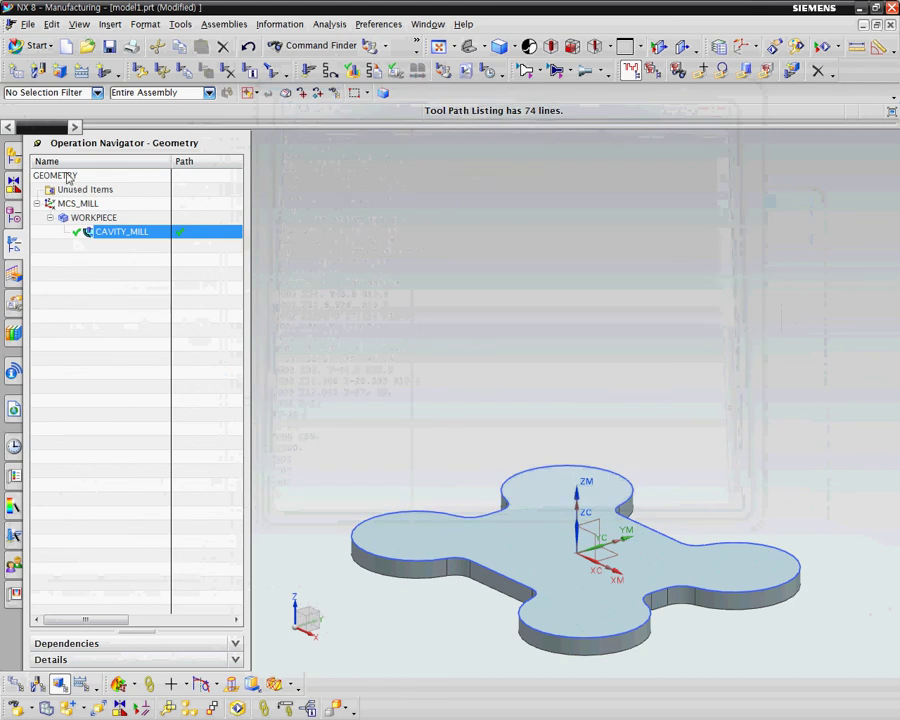
click(178, 23)
mouse_move(254, 356)
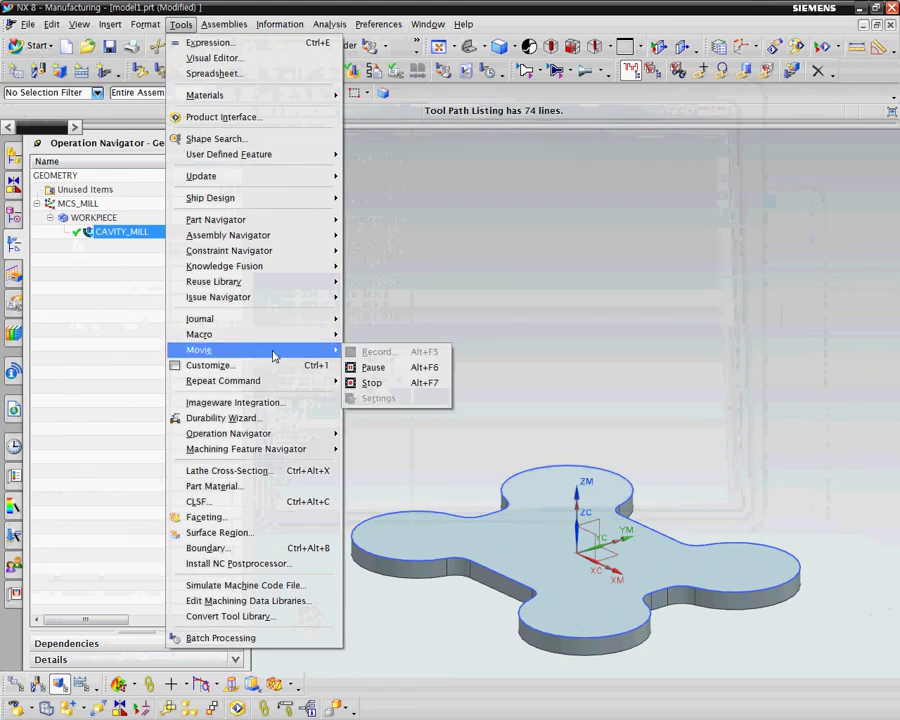